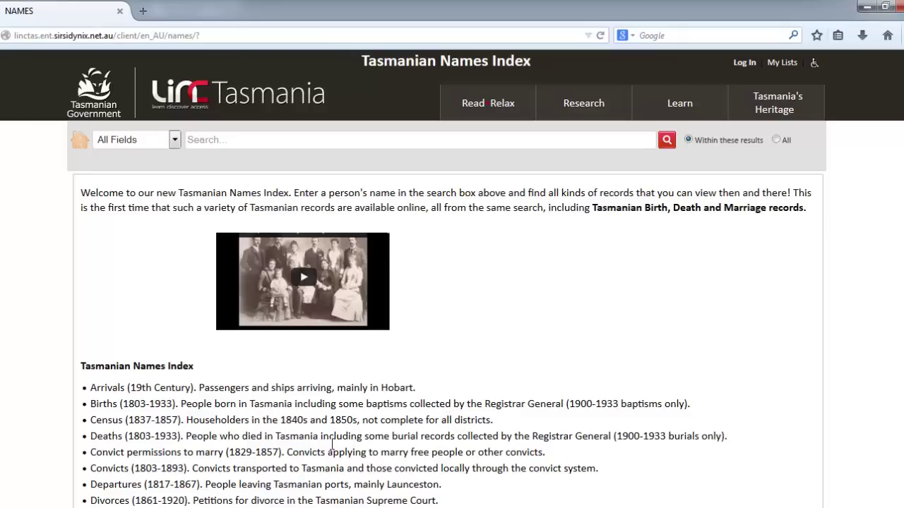
Step: Review the searchable field options and run a blank search across all fields to list every record in the index
scroll(322, 420, "down", 4)
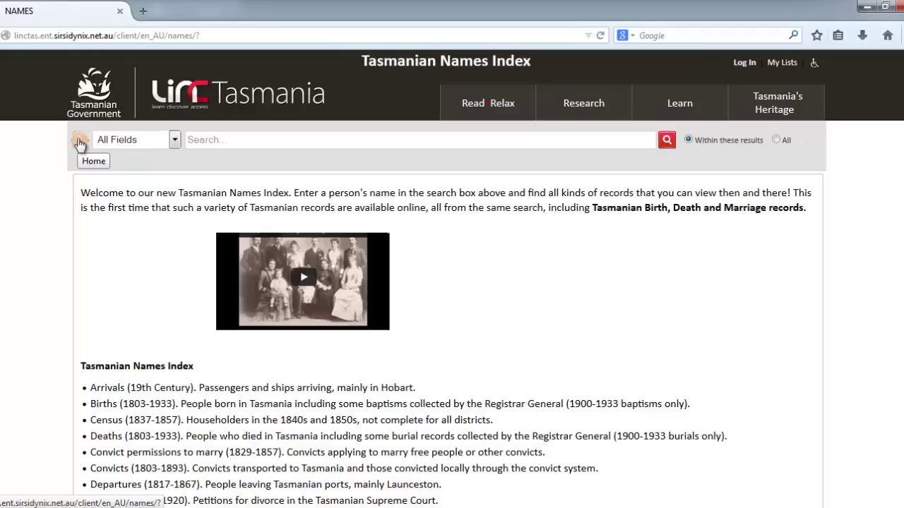
left_click(173, 141)
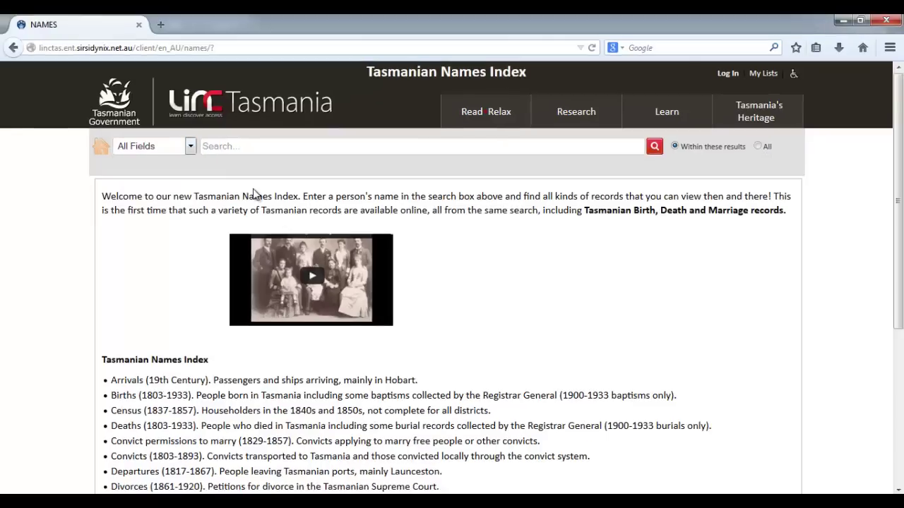
left_click(175, 142)
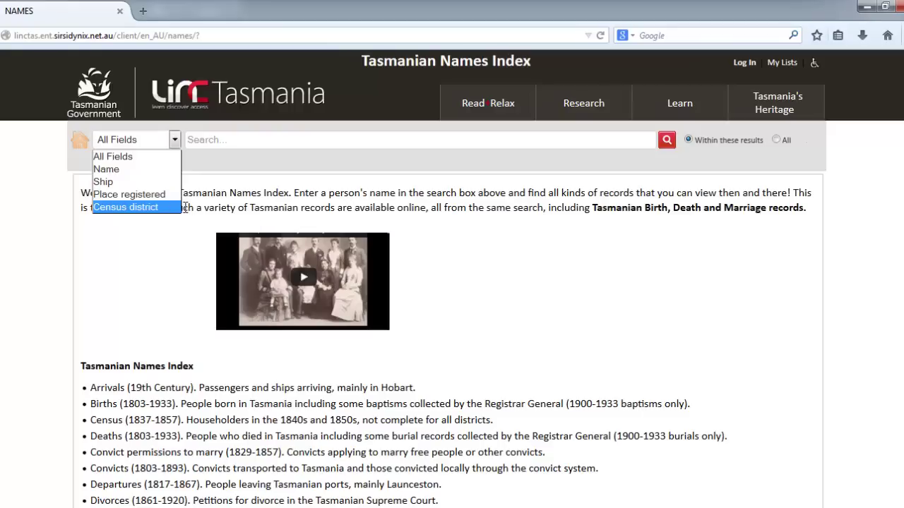
left_click(215, 140)
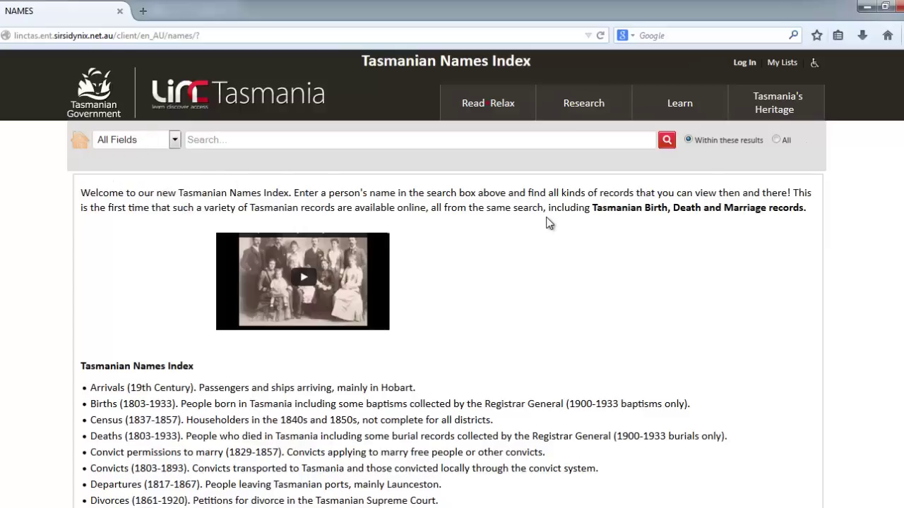
left_click(665, 140)
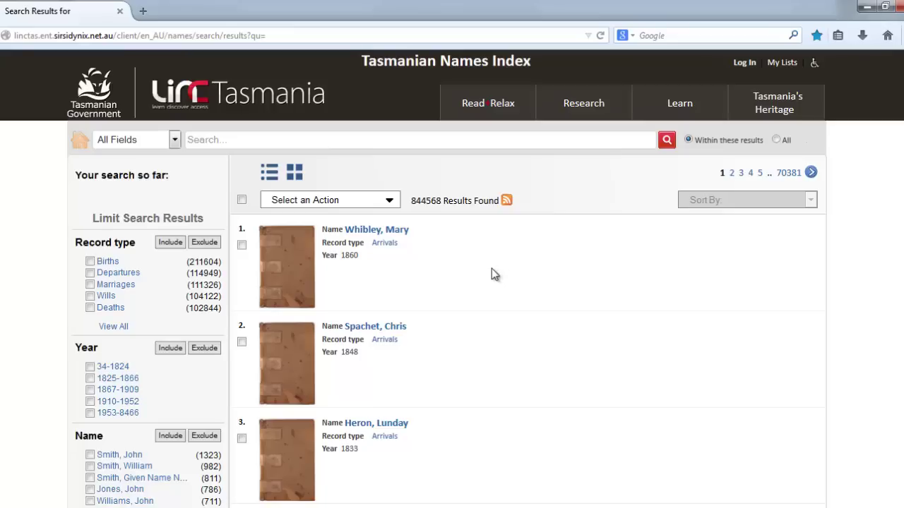
Step: Search by name for a person's given name and surname without quotation marks, and open the first record on the last results page
left_click(176, 140)
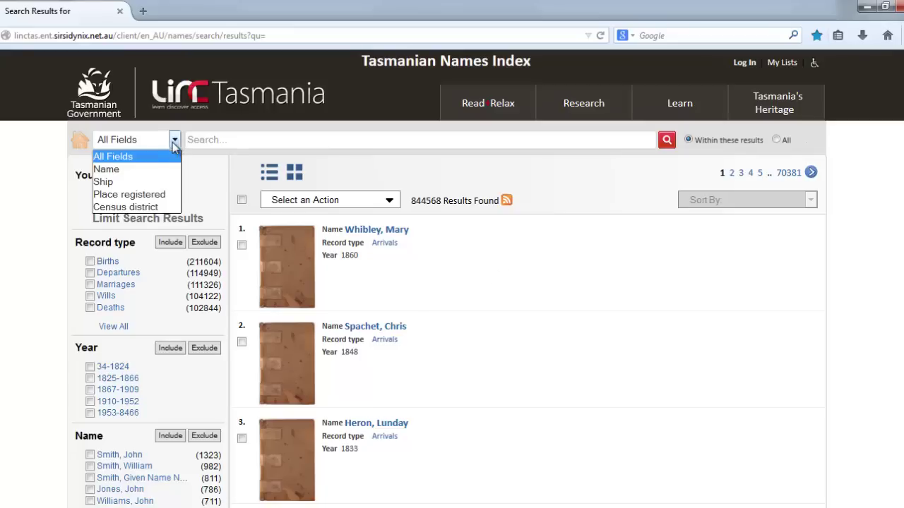
left_click(108, 168)
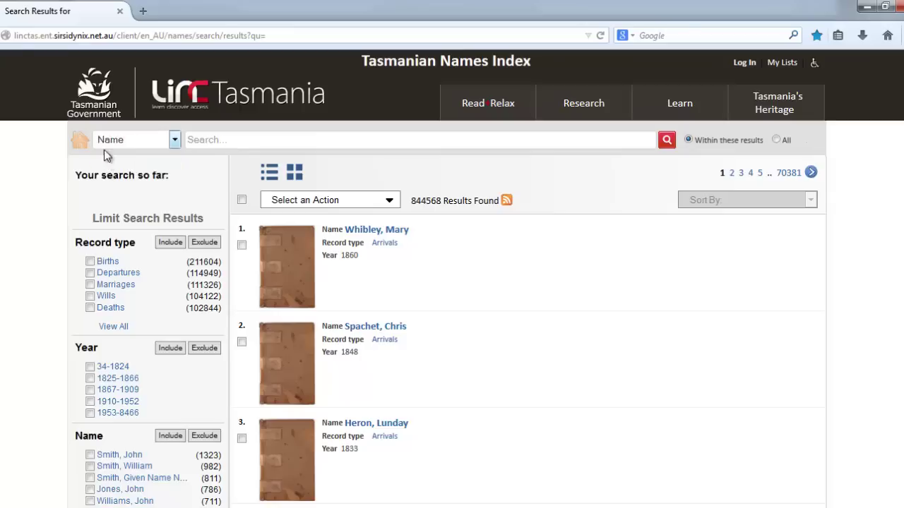
left_click(213, 140)
type("john brown")
left_click(666, 141)
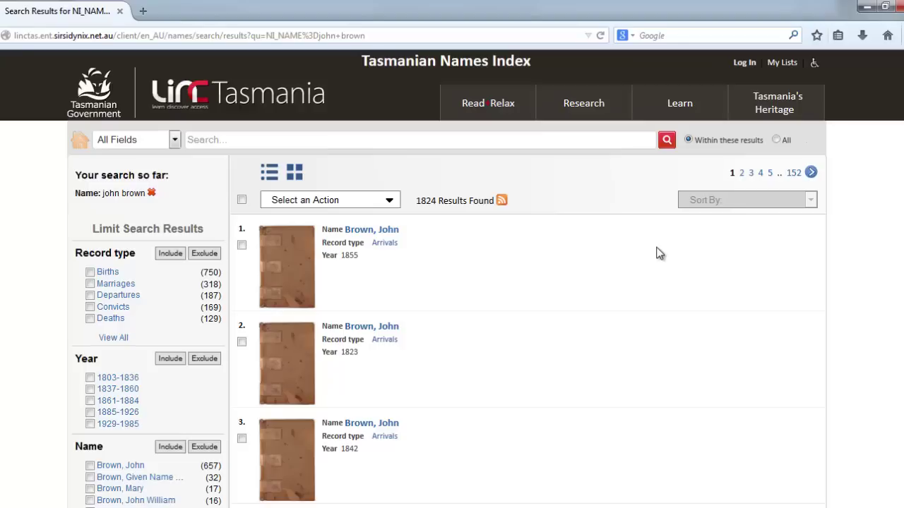
left_click(793, 174)
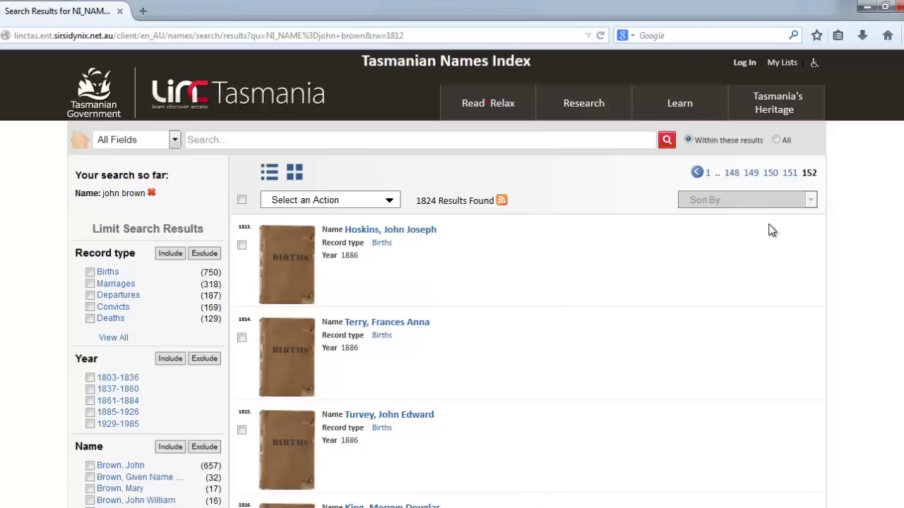
left_click(415, 231)
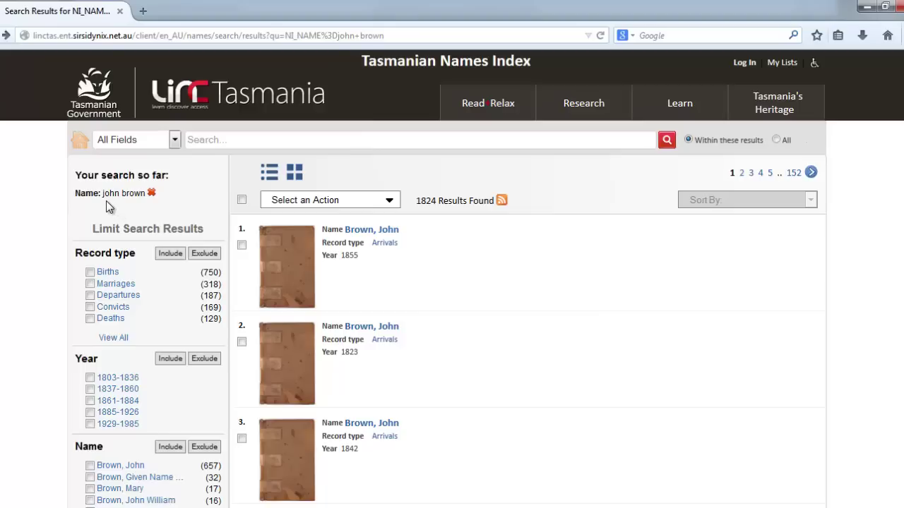
Step: Replace the name search with the surname and given name in quotation marks, and open the first record on the last results page
left_click(151, 194)
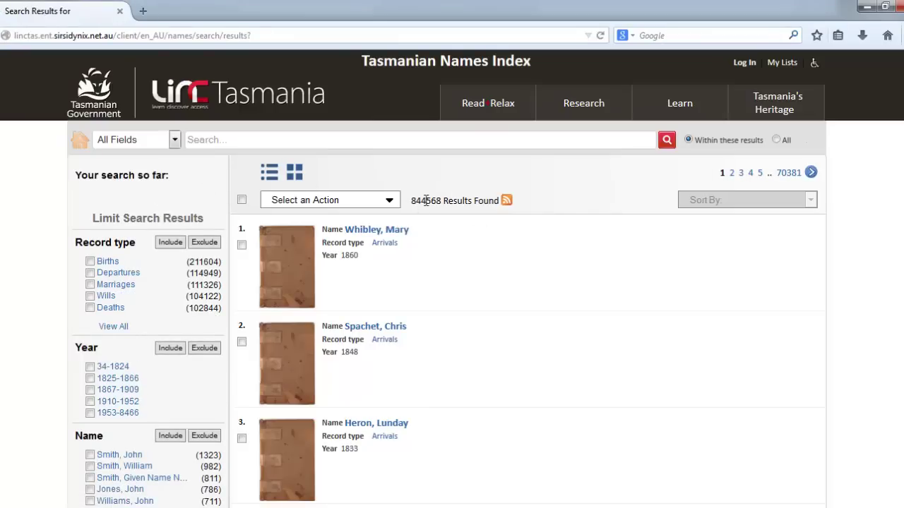
left_click(175, 140)
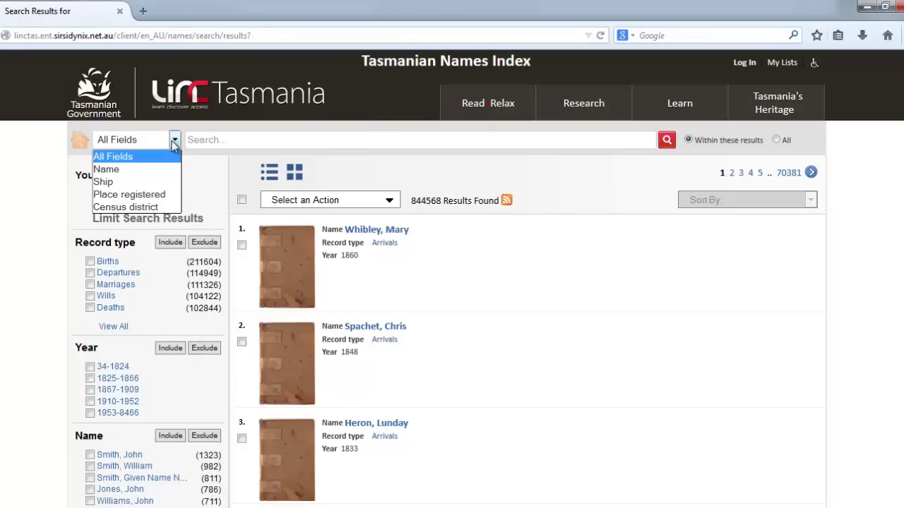
left_click(109, 170)
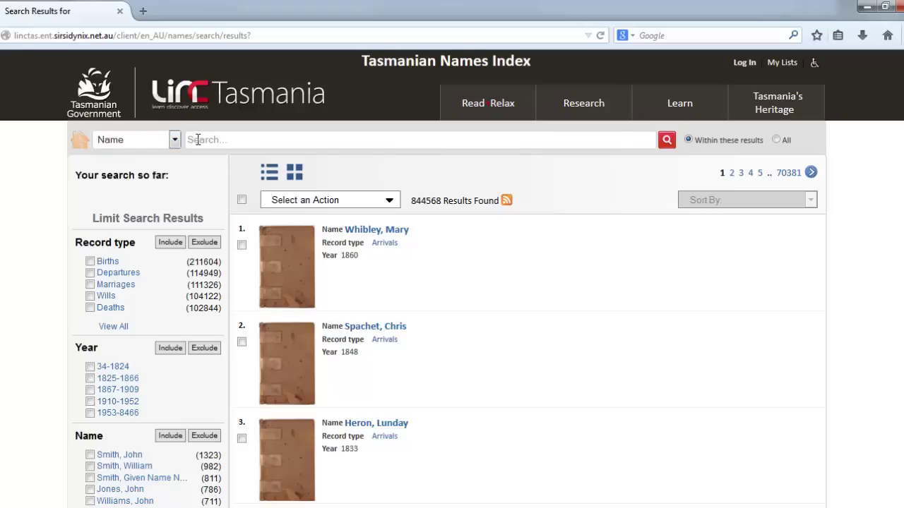
type("\"bo")
left_click(665, 141)
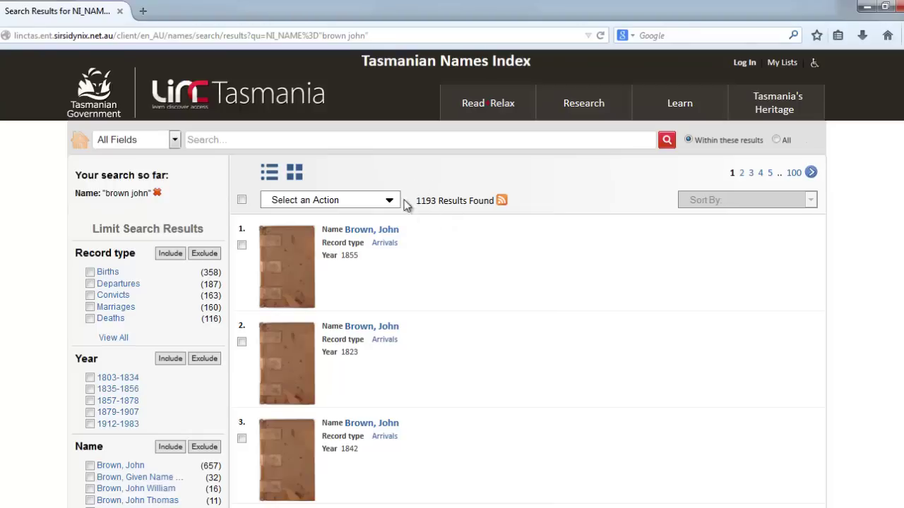
left_click(793, 174)
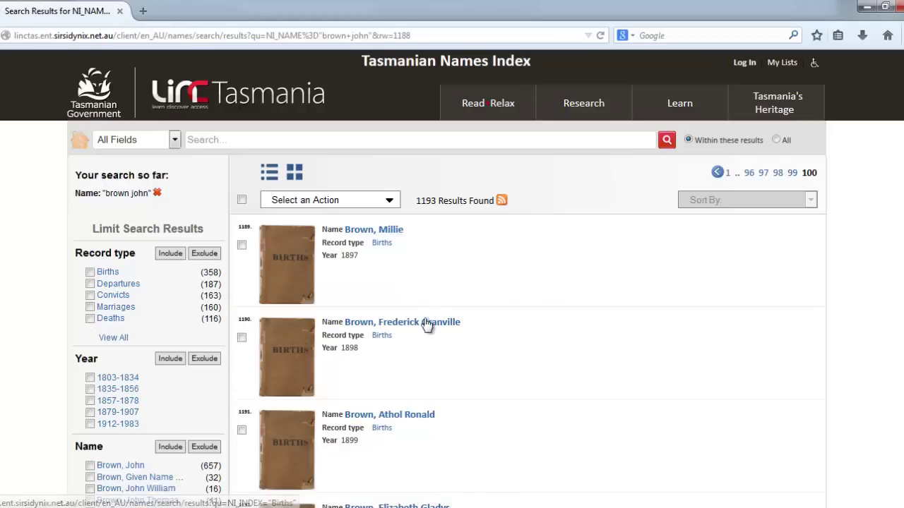
left_click(373, 230)
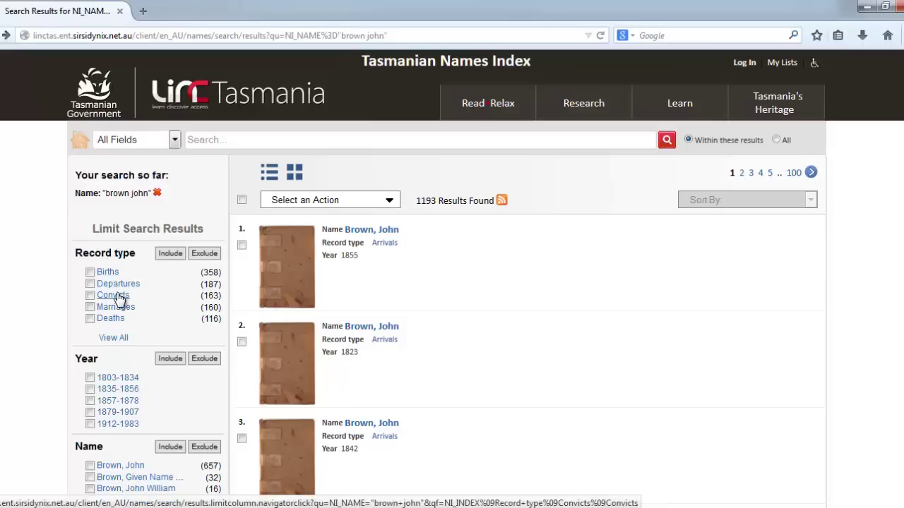
Step: Examine the filters available for limiting the search results, from record type and year through ship, departure port, place registered and census district
scroll(141, 314, "down", 2)
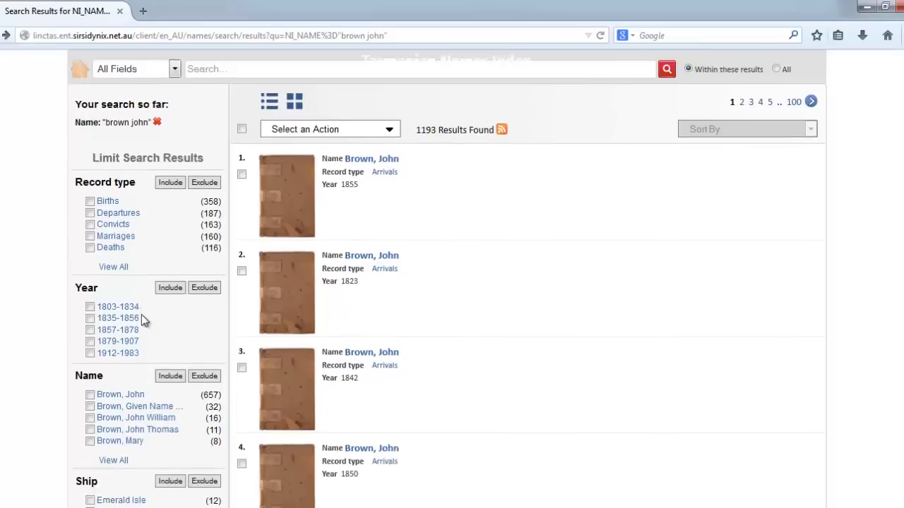
scroll(141, 321, "down", 2)
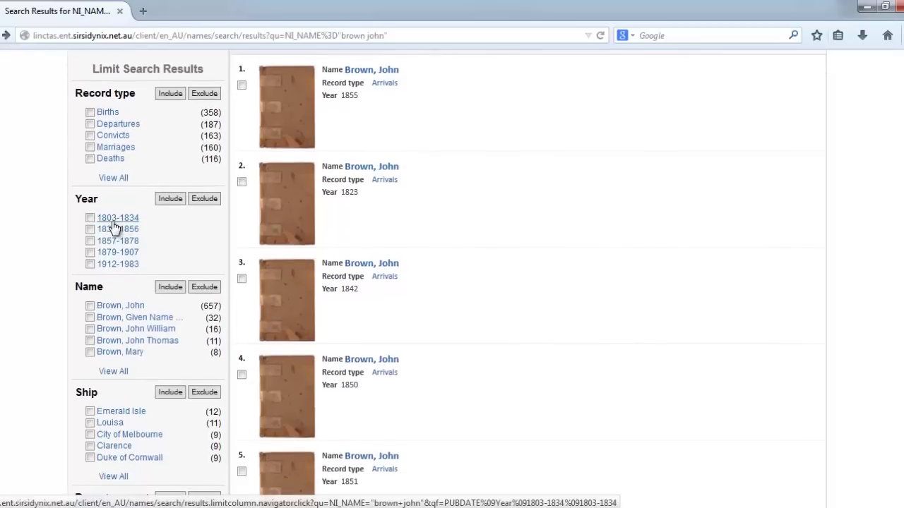
scroll(112, 300, "down", 2)
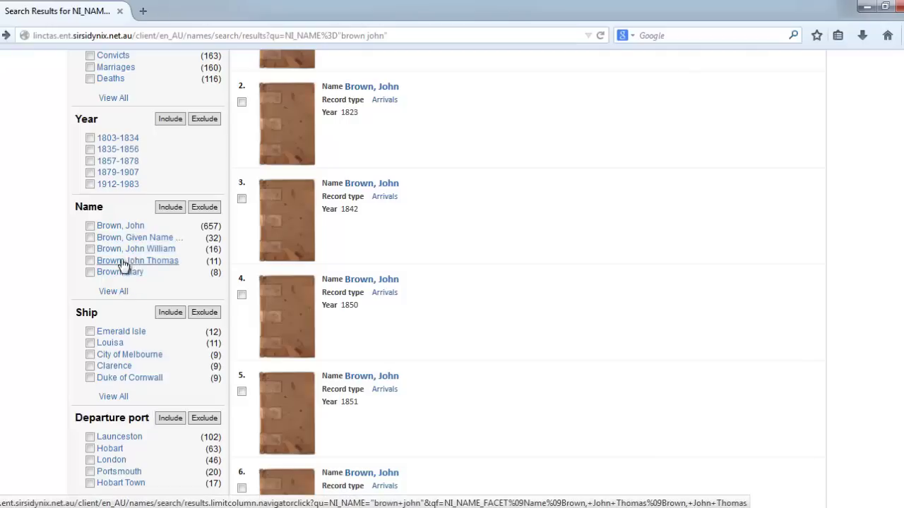
scroll(120, 254, "down", 4)
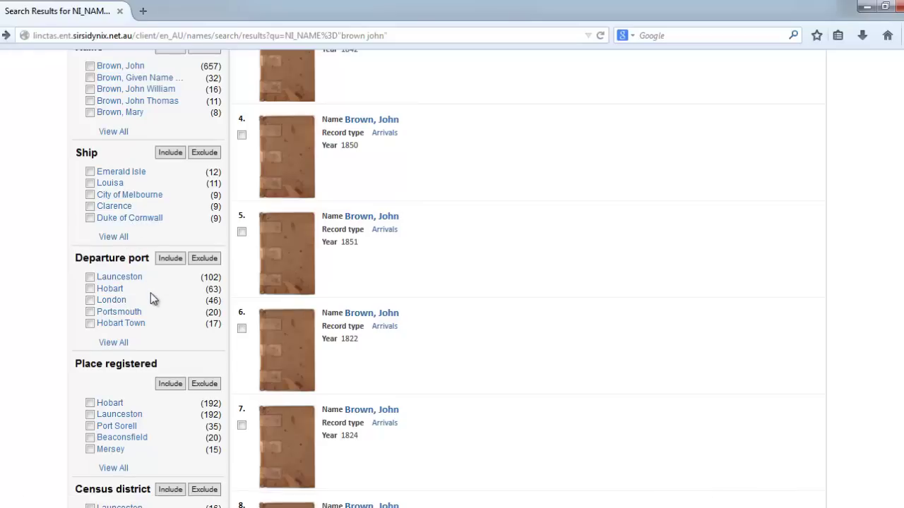
scroll(150, 293, "down", 2)
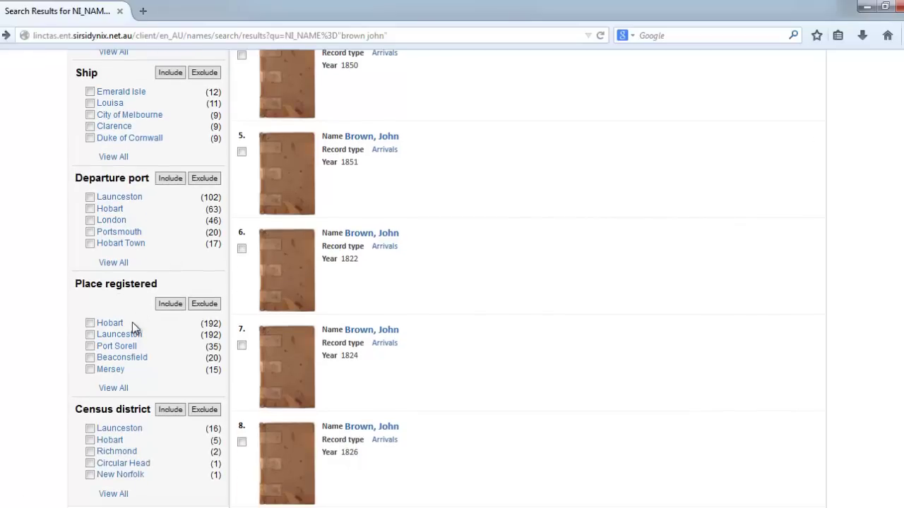
scroll(133, 324, "down", 2)
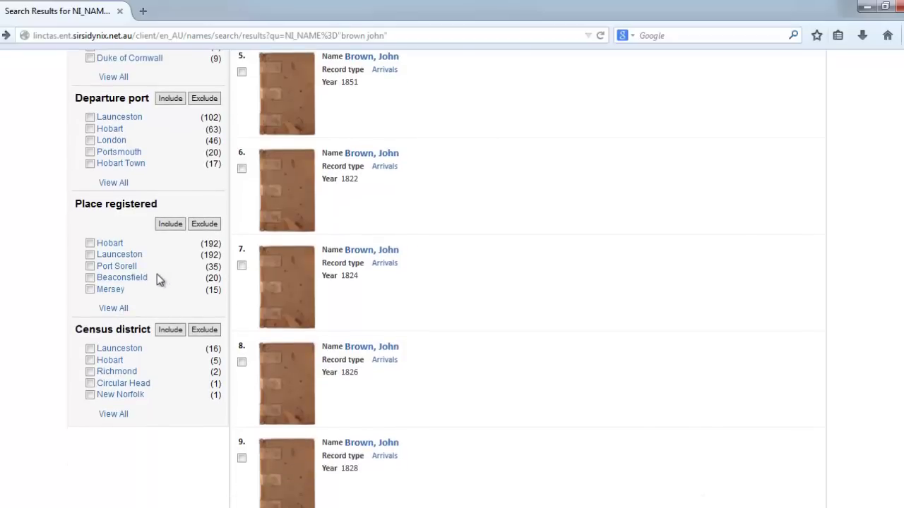
scroll(156, 277, "down", 2)
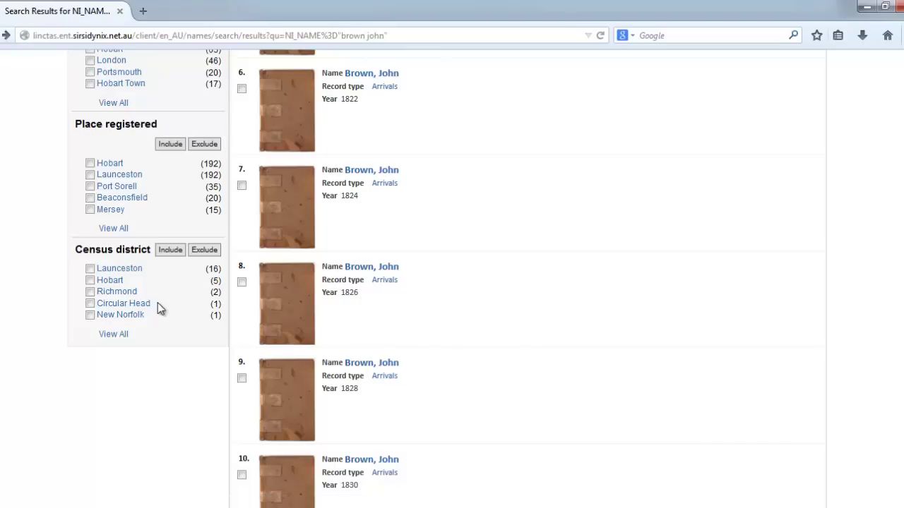
scroll(157, 307, "up", 4)
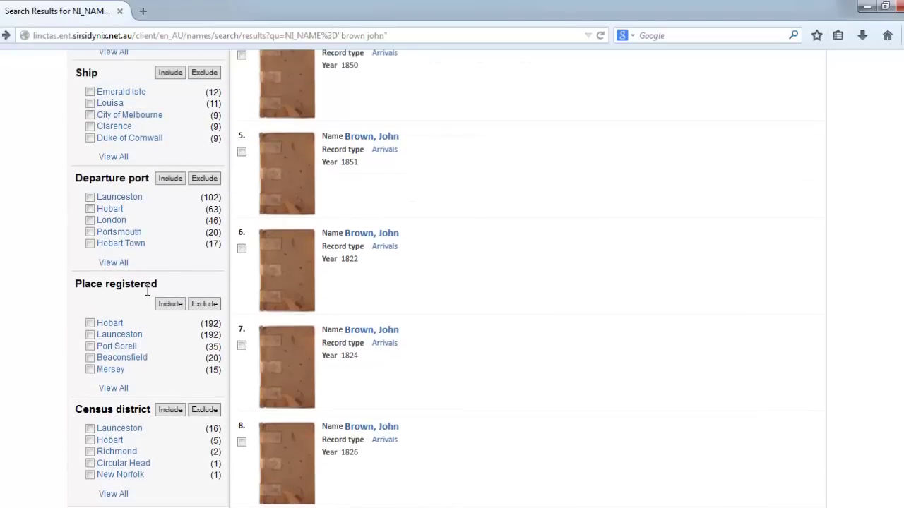
scroll(147, 290, "up", 9)
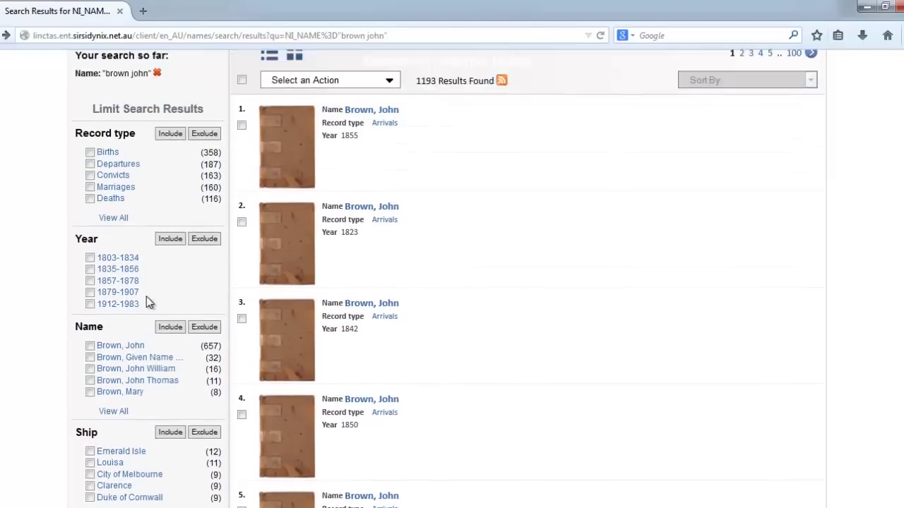
scroll(148, 302, "up", 3)
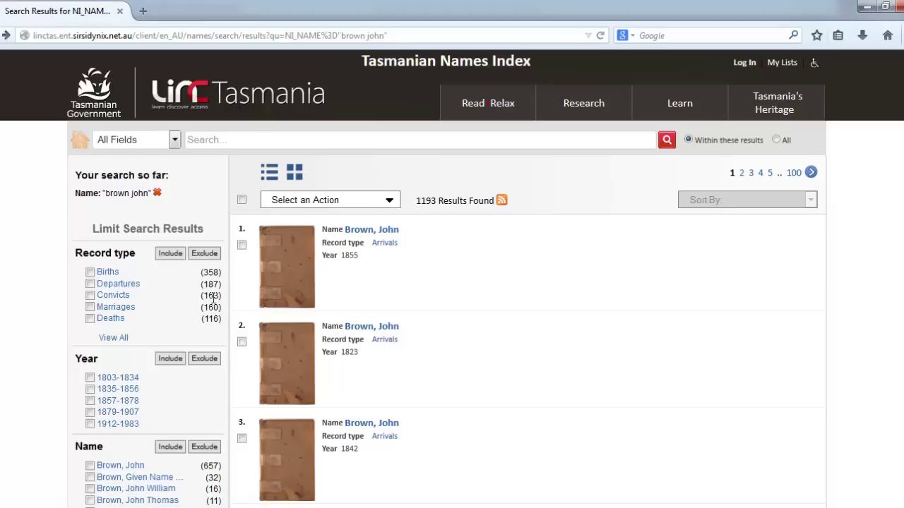
Step: Limit the results to the Convicts record type and review the year, name, ship and departure port filters
left_click(114, 296)
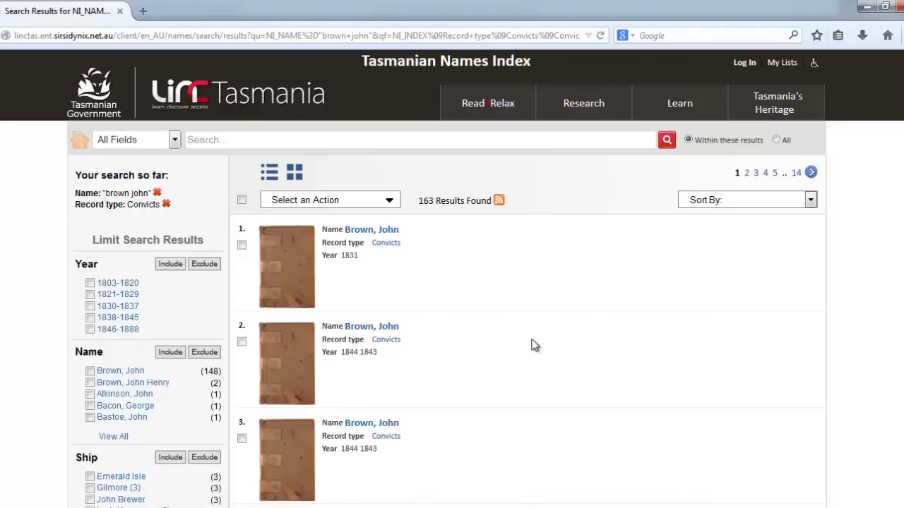
scroll(531, 346, "down", 3)
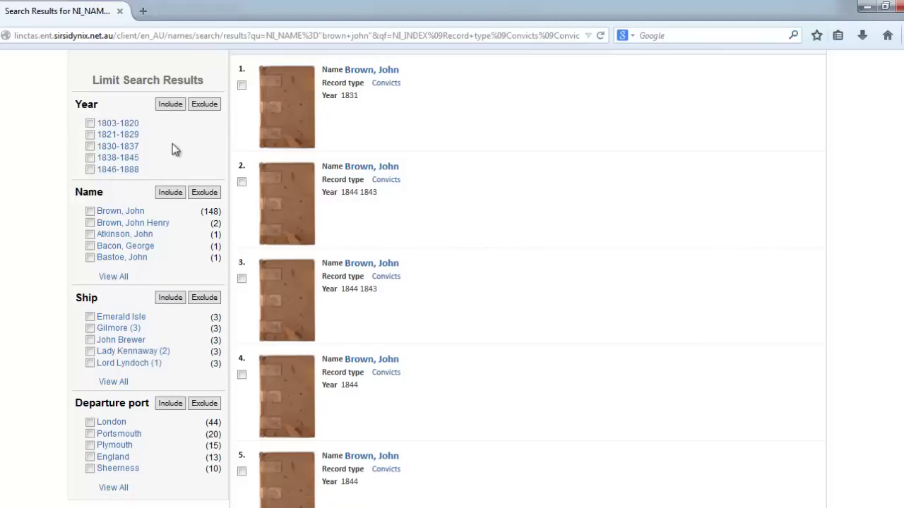
scroll(172, 144, "up", 3)
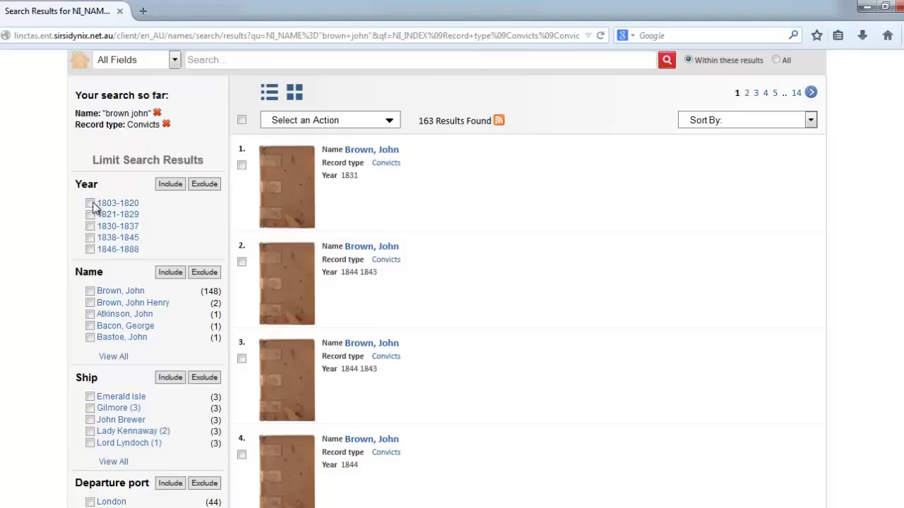
scroll(170, 251, "down", 3)
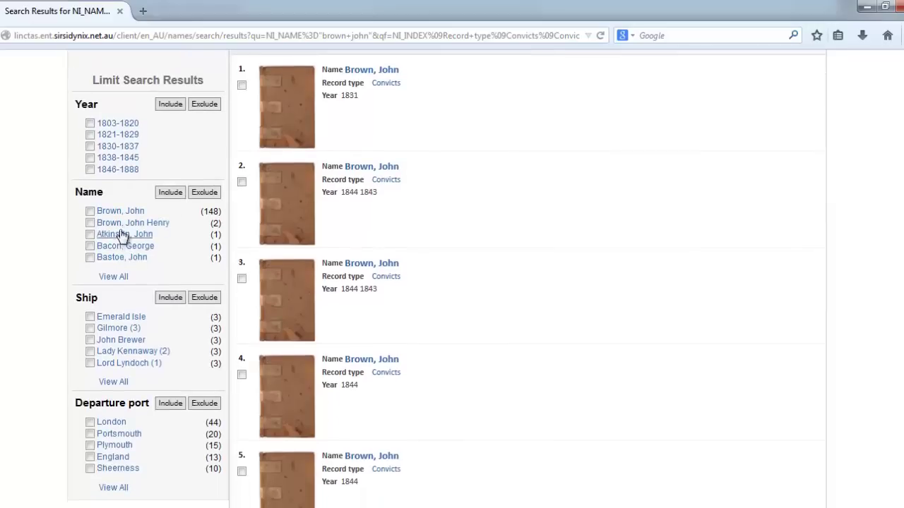
scroll(106, 303, "down", 3)
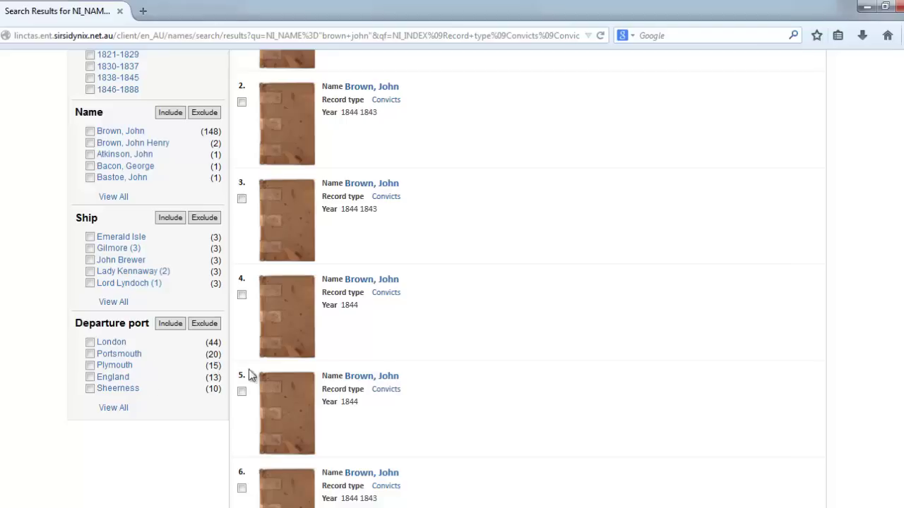
scroll(534, 392, "up", 4)
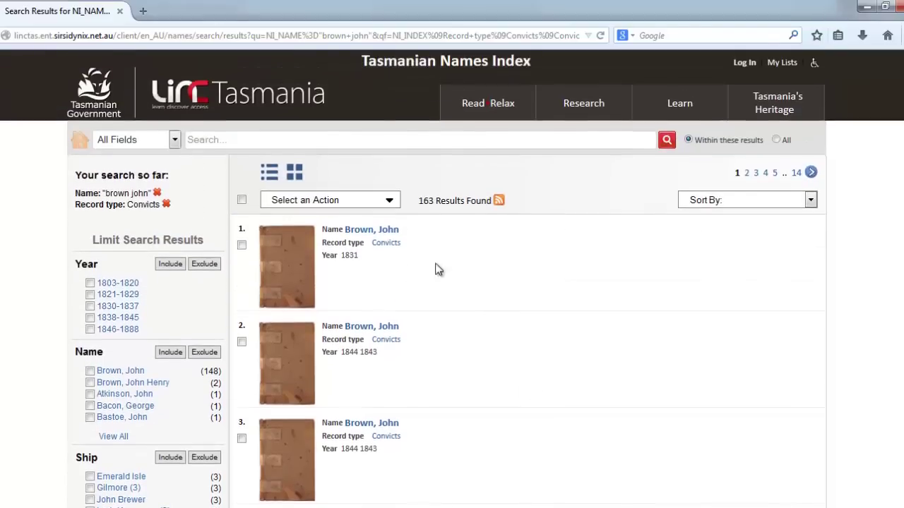
Step: Replace the Convicts record type filter with Marriages and review the filters offered for those records
left_click(167, 205)
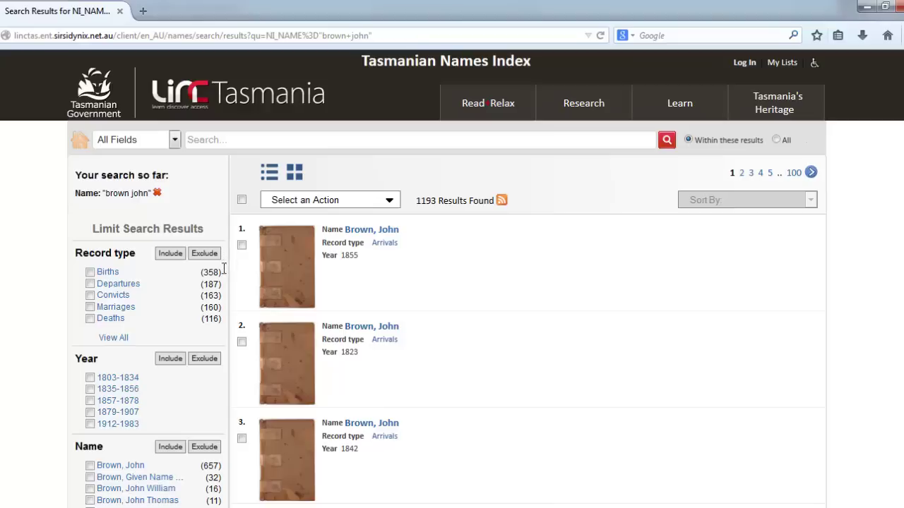
left_click(112, 310)
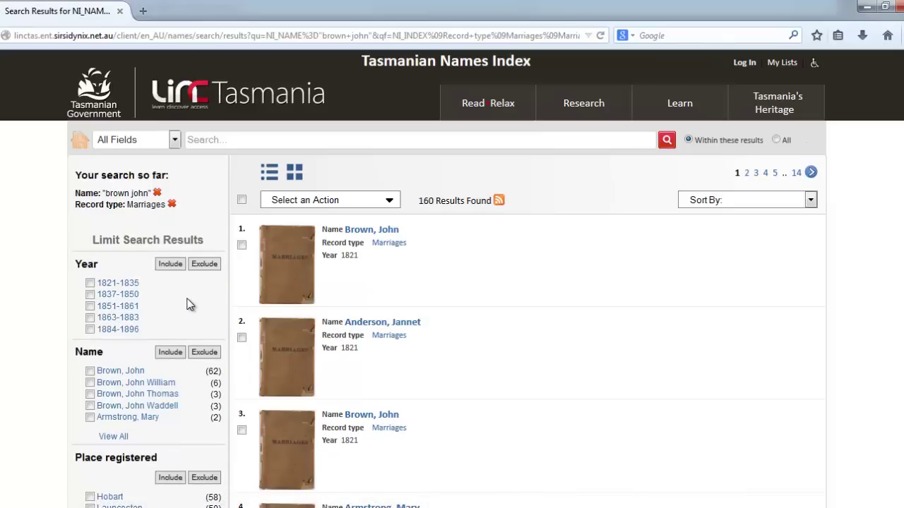
scroll(188, 305, "down", 2)
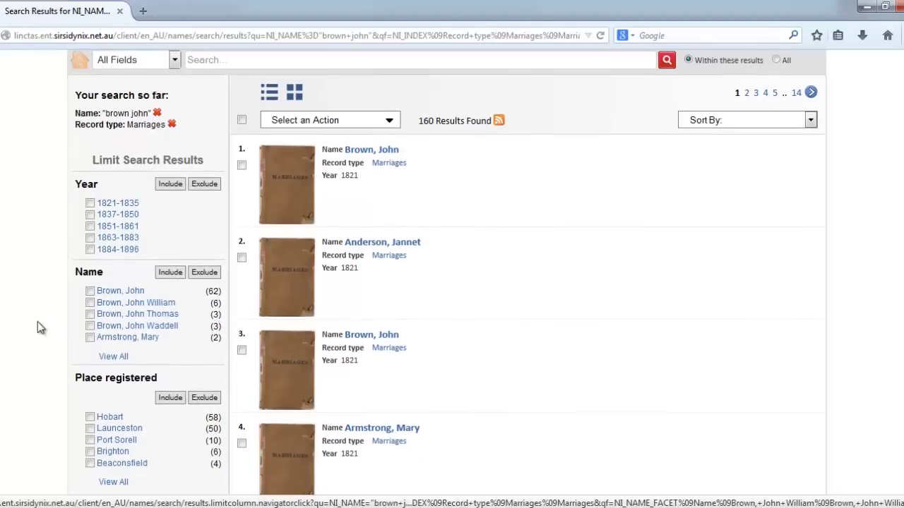
Step: Include only the marriages from 1821-1835 and 1837-1850, and remove that year limit from the search
scroll(36, 318, "down", 4)
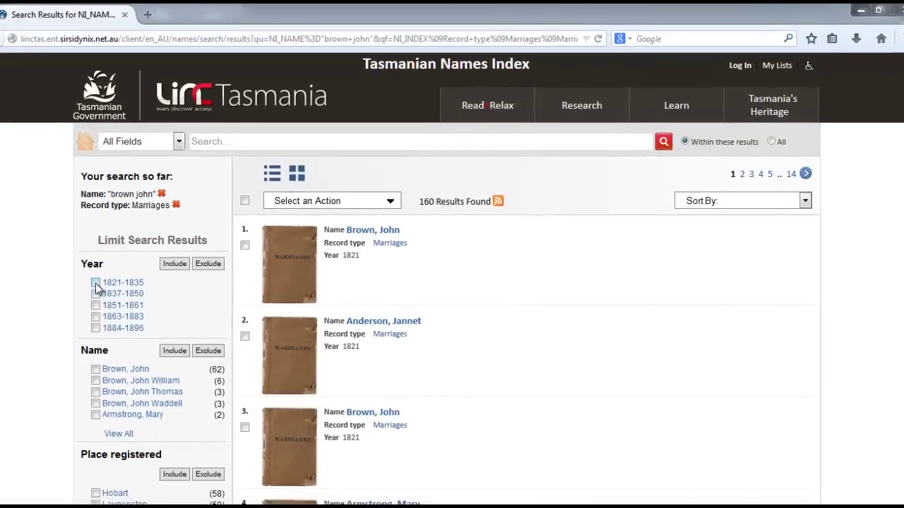
left_click(89, 282)
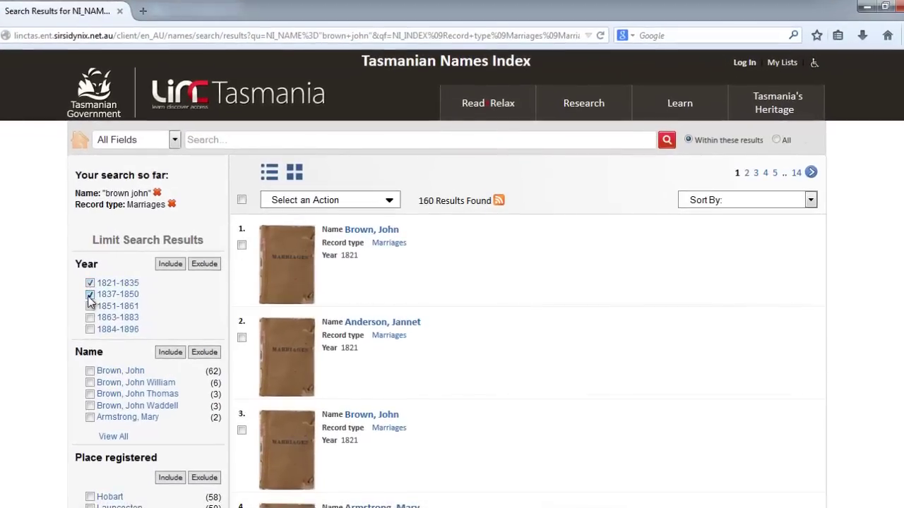
left_click(90, 294)
left_click(170, 265)
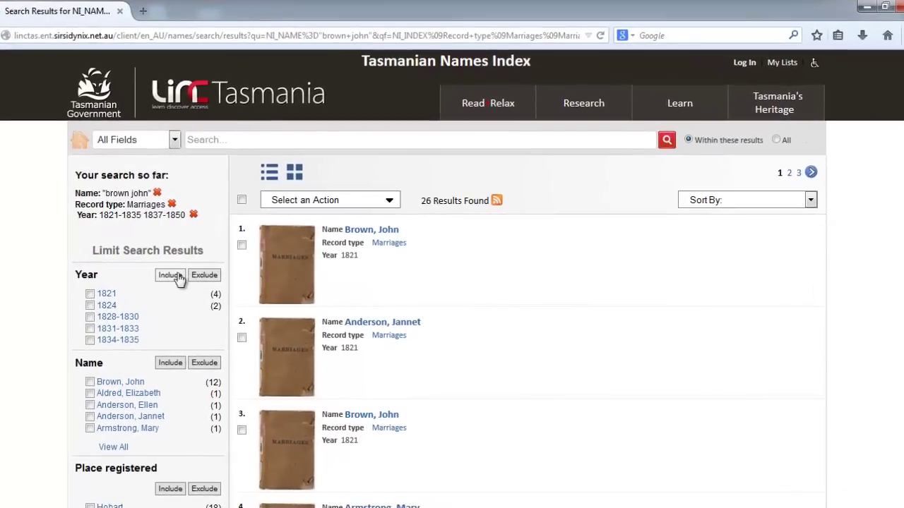
left_click(193, 215)
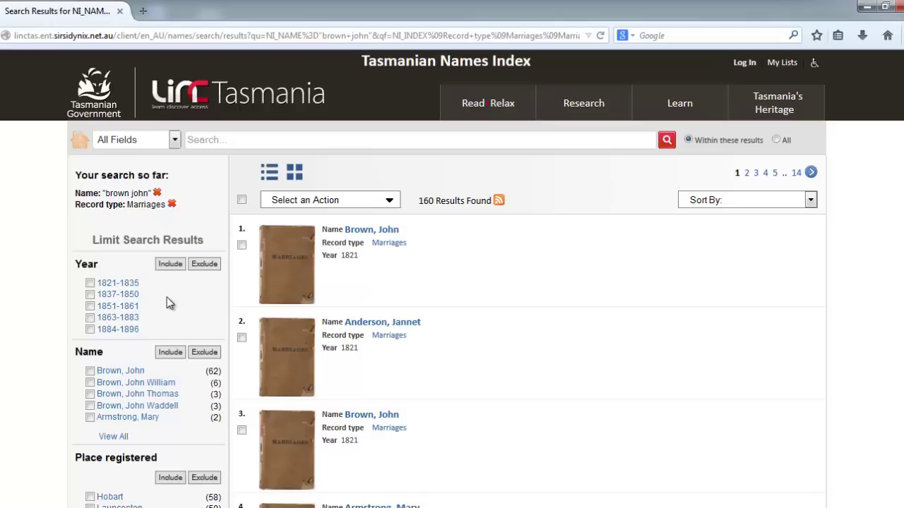
Step: Exclude the 1863-1883 and 1884-1896 year ranges from the marriages, and clear the year inclusion and exclusion limits from the search
left_click(91, 319)
left_click(90, 330)
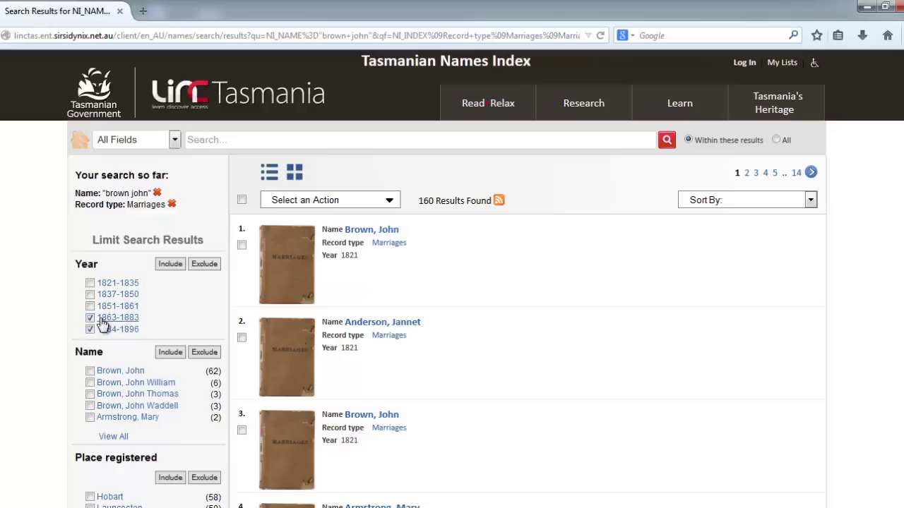
left_click(209, 266)
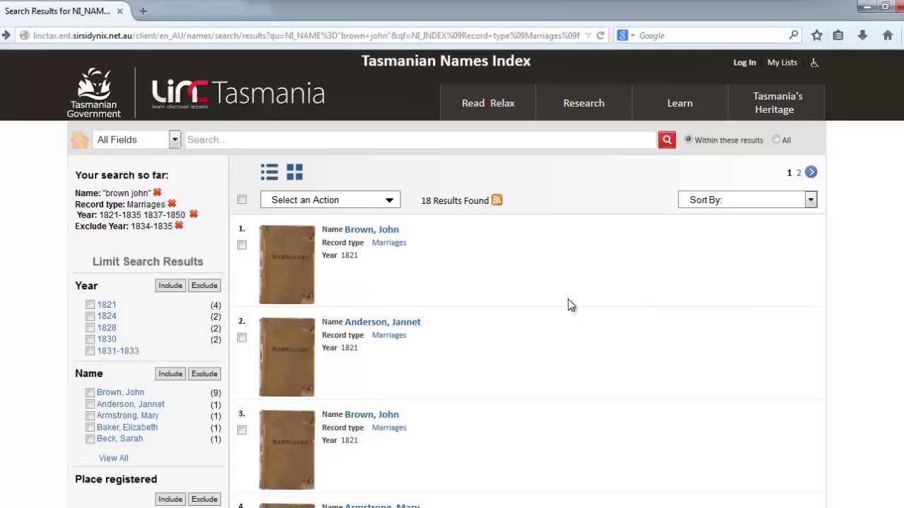
left_click(178, 227)
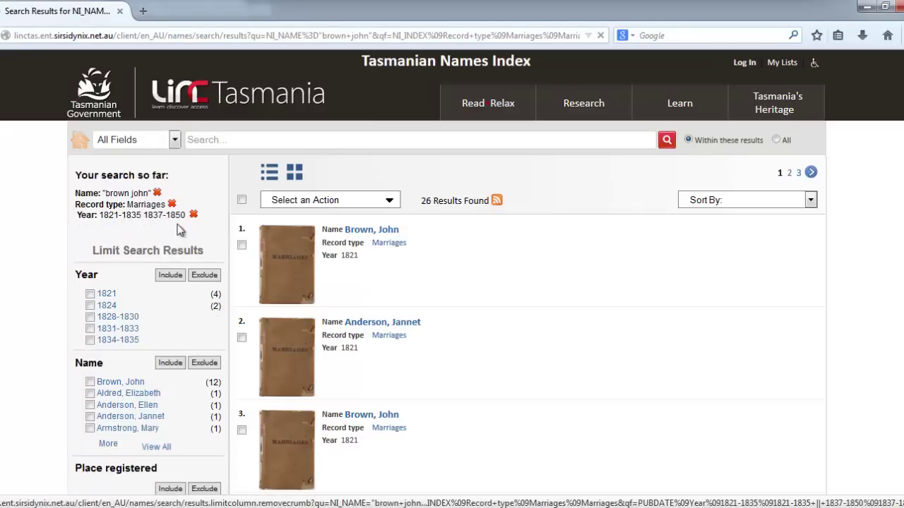
left_click(193, 216)
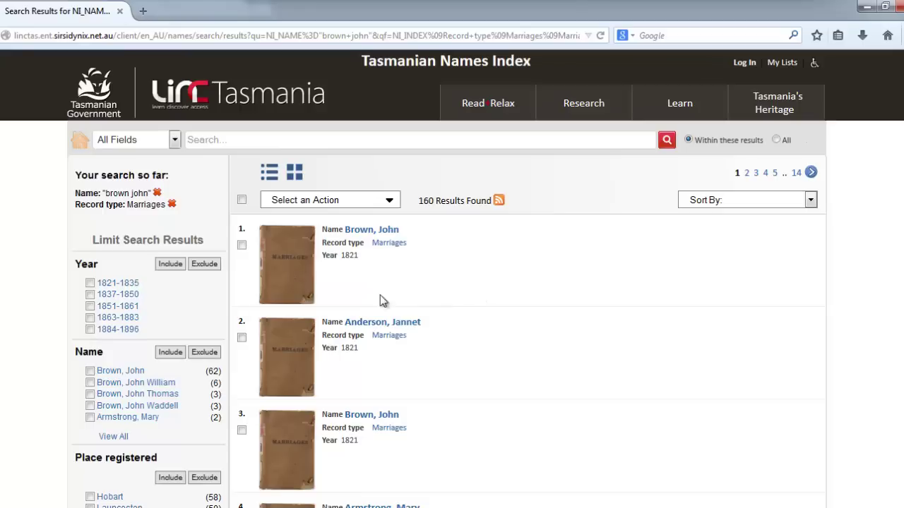
Step: Limit the marriages to the years 1851-1861 and review the name and place registered filters offered
left_click(125, 308)
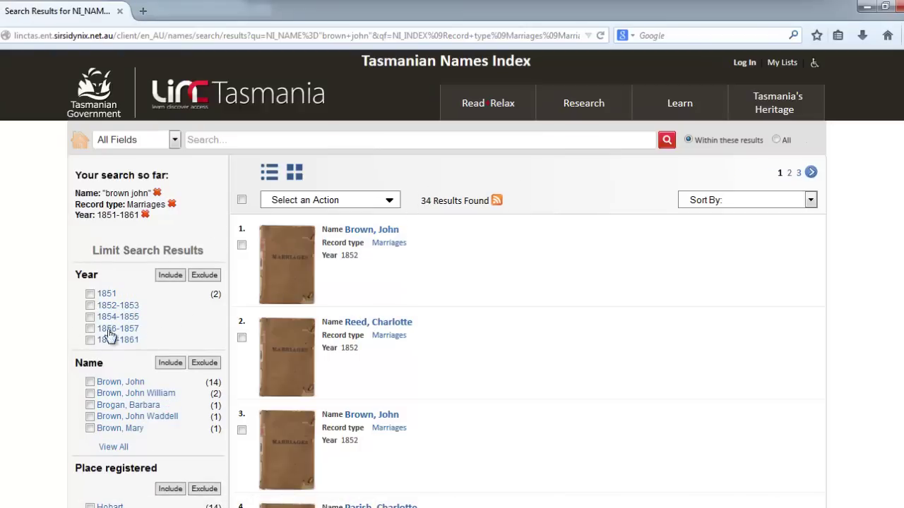
scroll(4, 334, "down", 2)
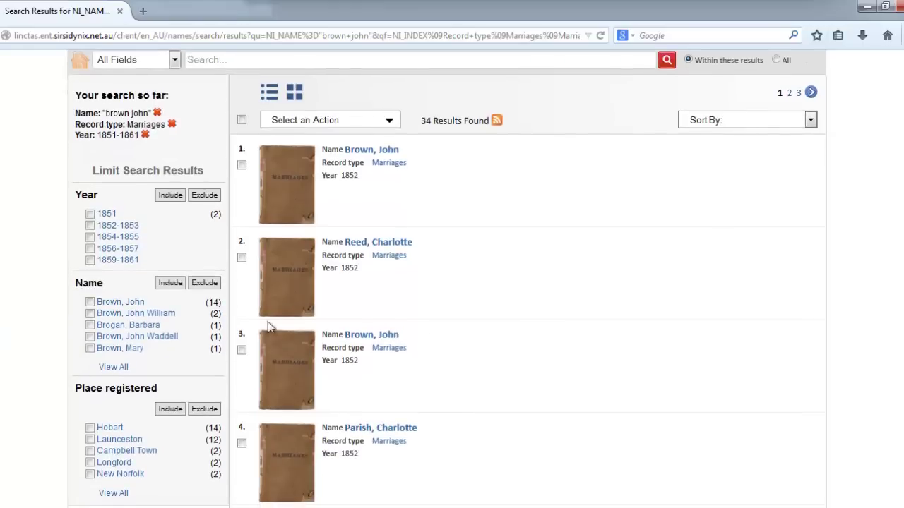
scroll(539, 339, "up", 2)
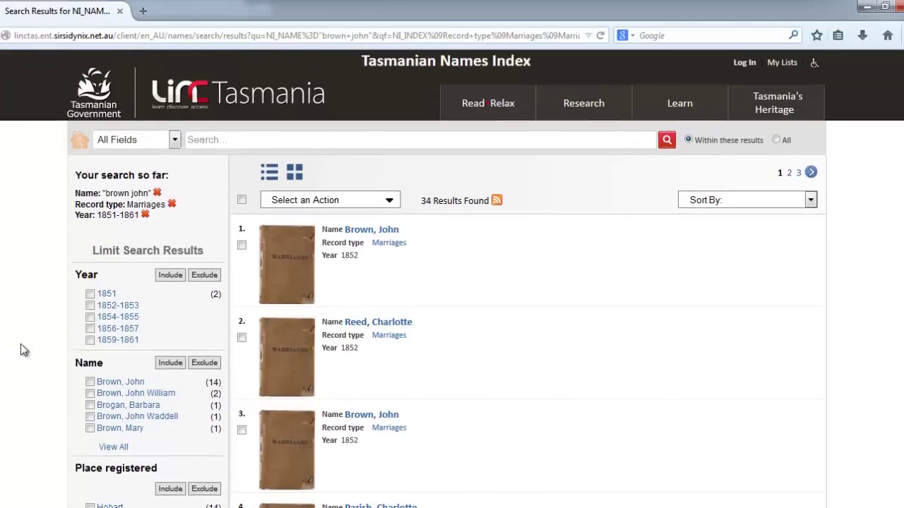
scroll(21, 344, "down", 2)
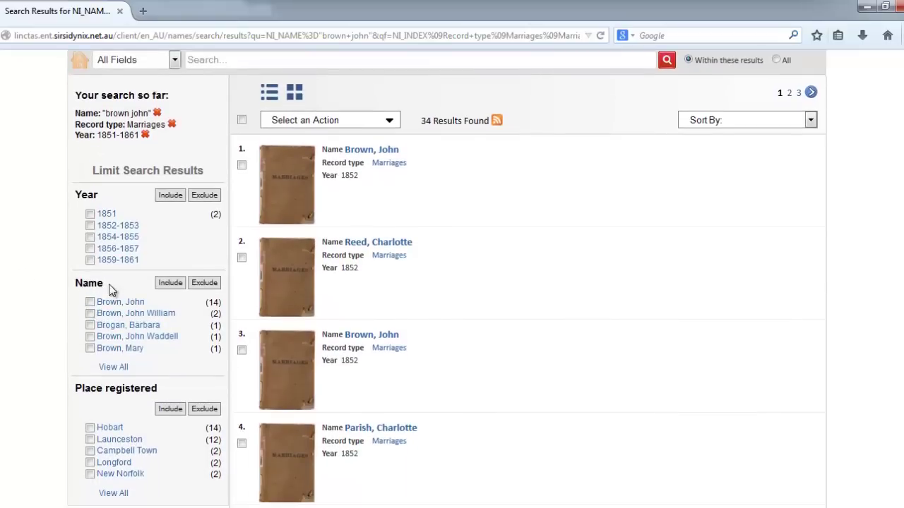
Step: Expand the complete list of name filters and include only the sixteenth name in the results
left_click(112, 368)
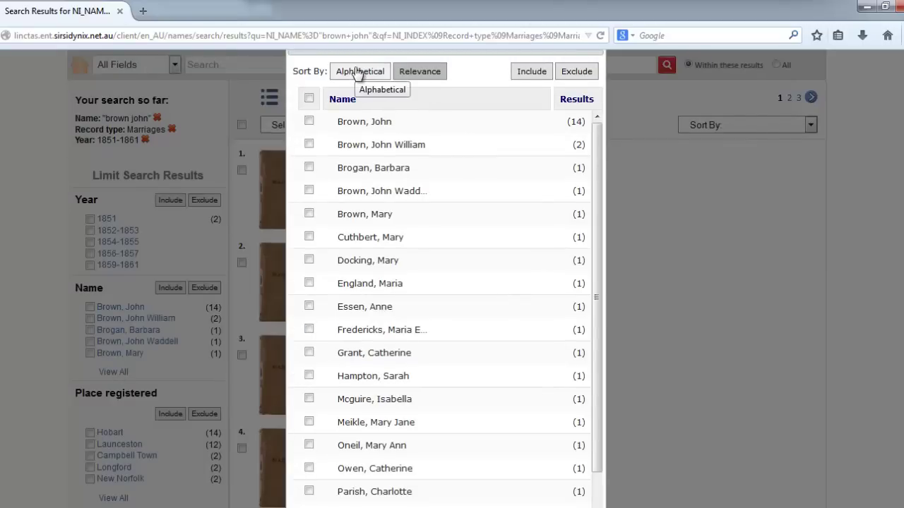
scroll(460, 282, "down", 6)
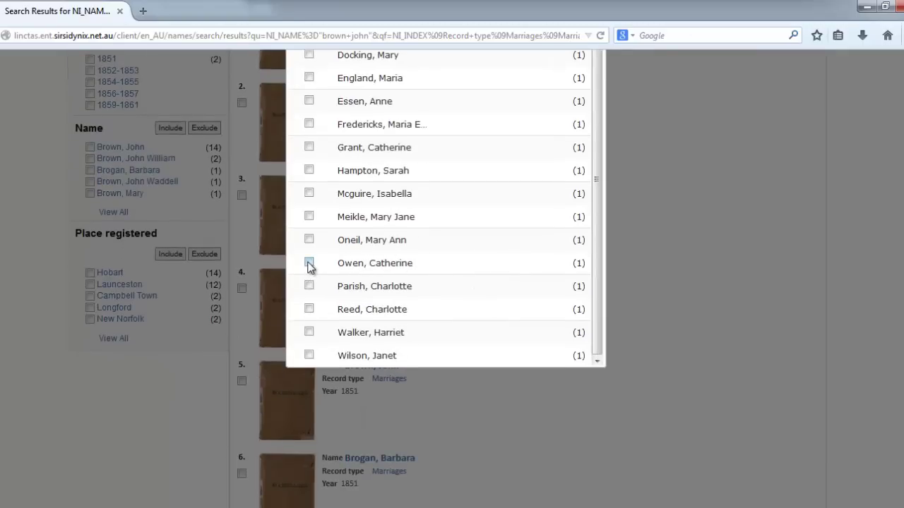
scroll(504, 269, "up", 6)
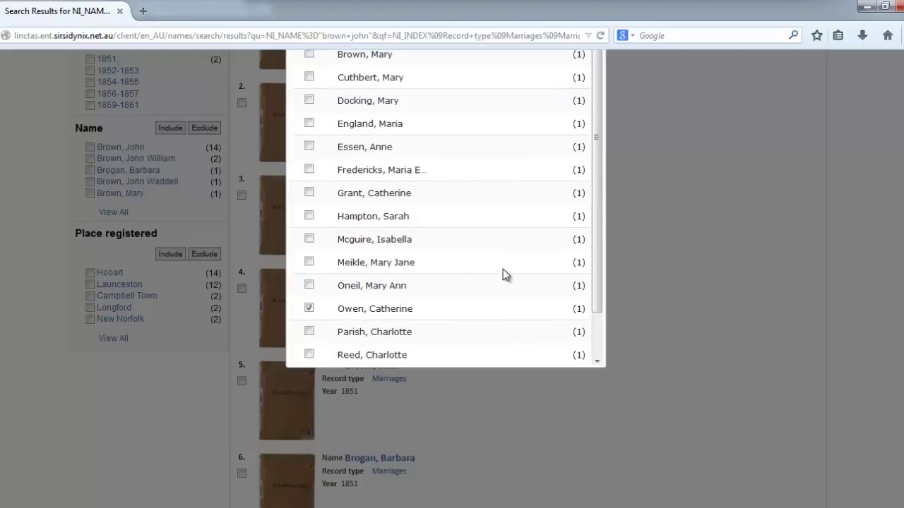
left_click(531, 148)
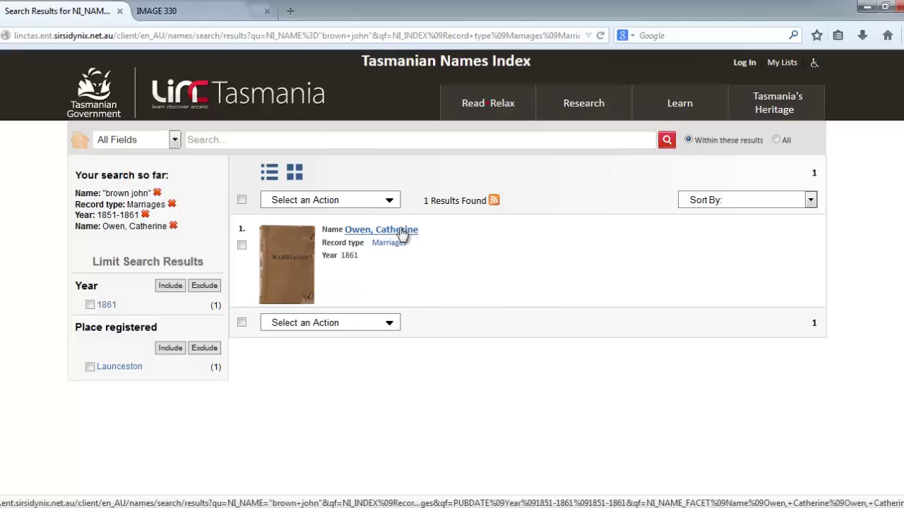
Step: Display the marriage record's details and view its linked resource RGD37/1/20 no 617 on its own page
left_click(281, 261)
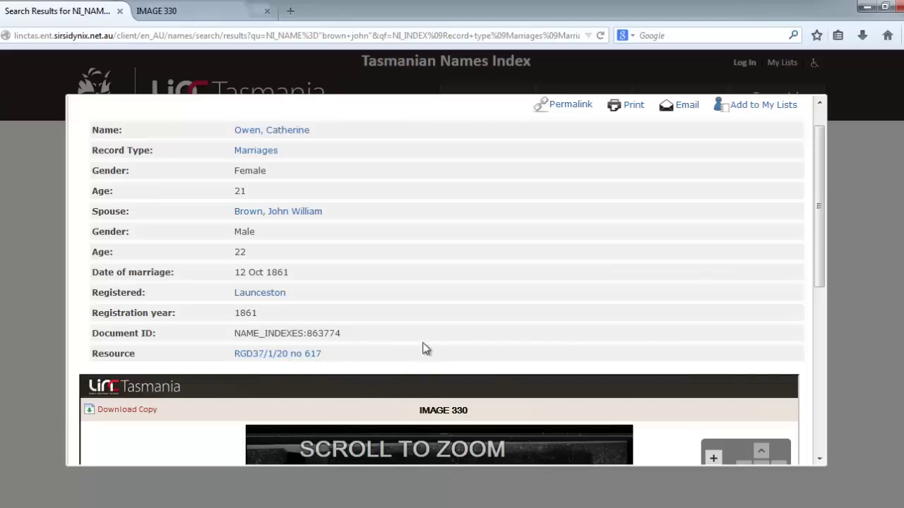
scroll(504, 266, "down", 1)
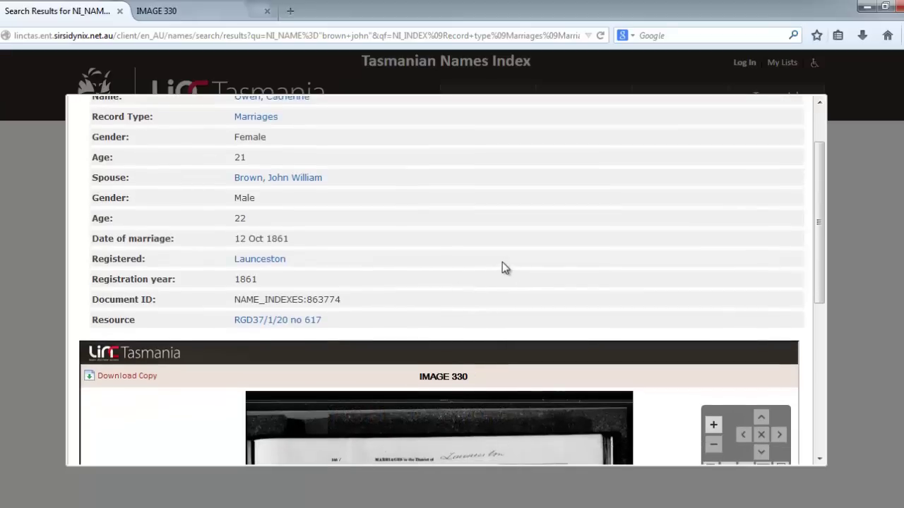
scroll(502, 265, "down", 3)
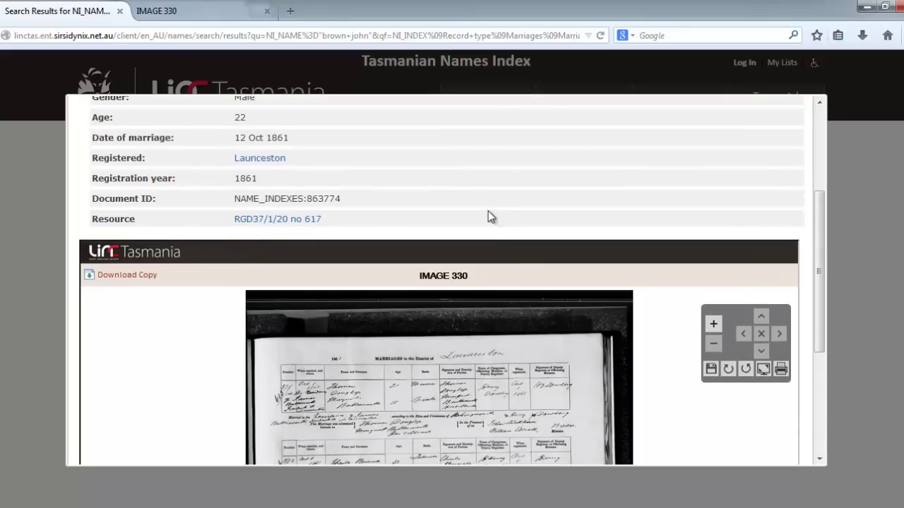
left_click(285, 221)
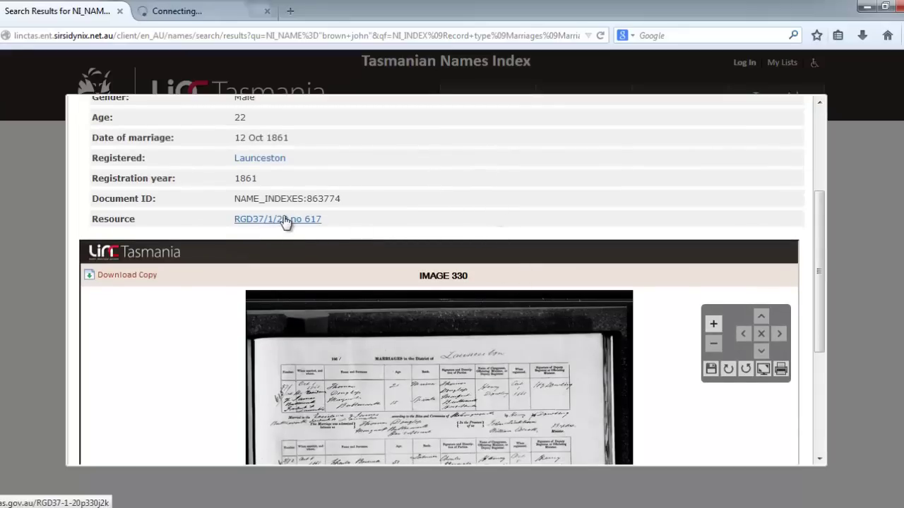
left_click(173, 12)
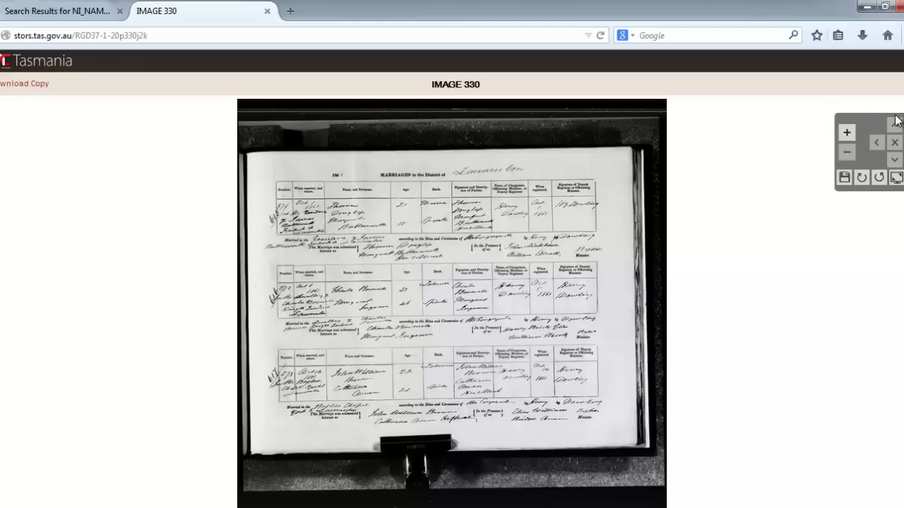
Step: Examine the scanned marriage register page at several magnifications, from the whole page to the handwritten entries
left_click(846, 134)
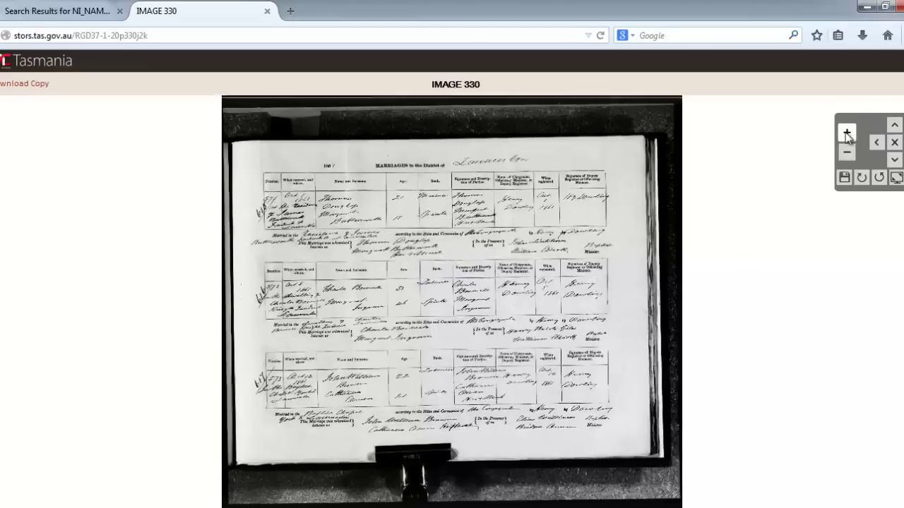
left_click(847, 134)
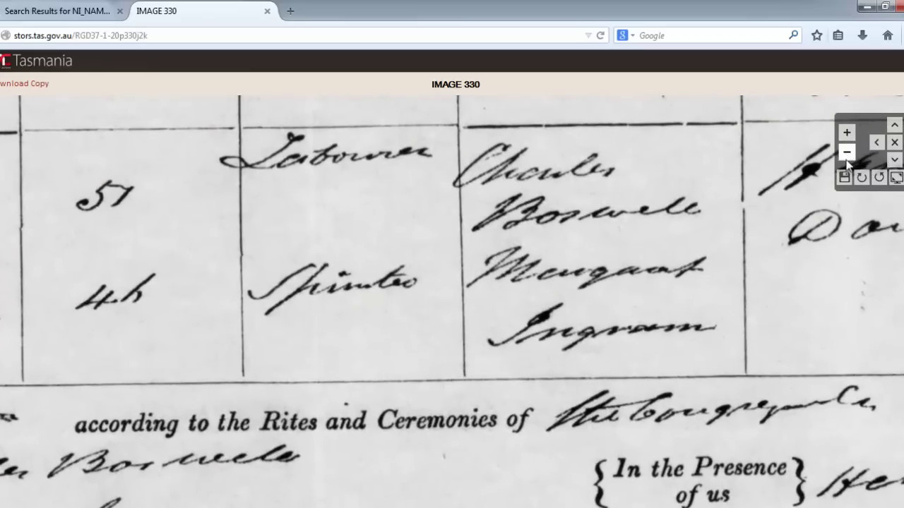
left_click(847, 152)
left_click(847, 152)
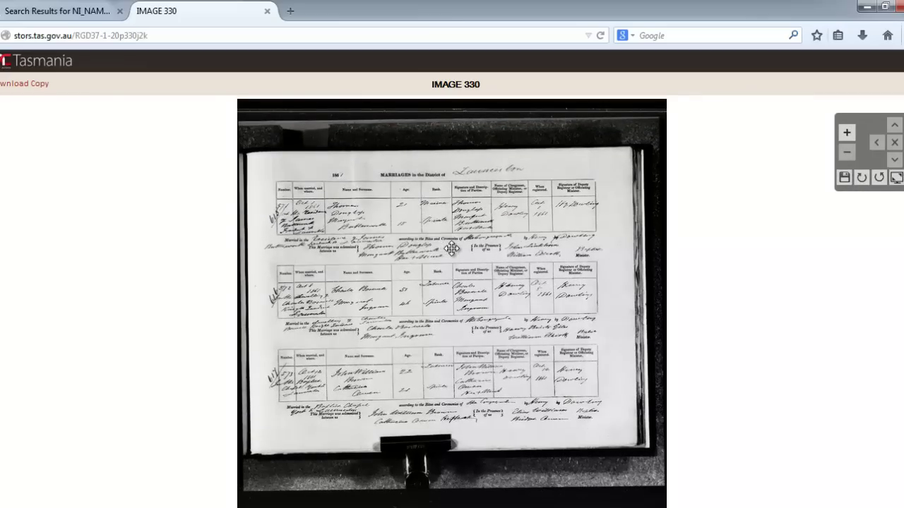
scroll(454, 249, "up", 10)
scroll(457, 249, "down", 5)
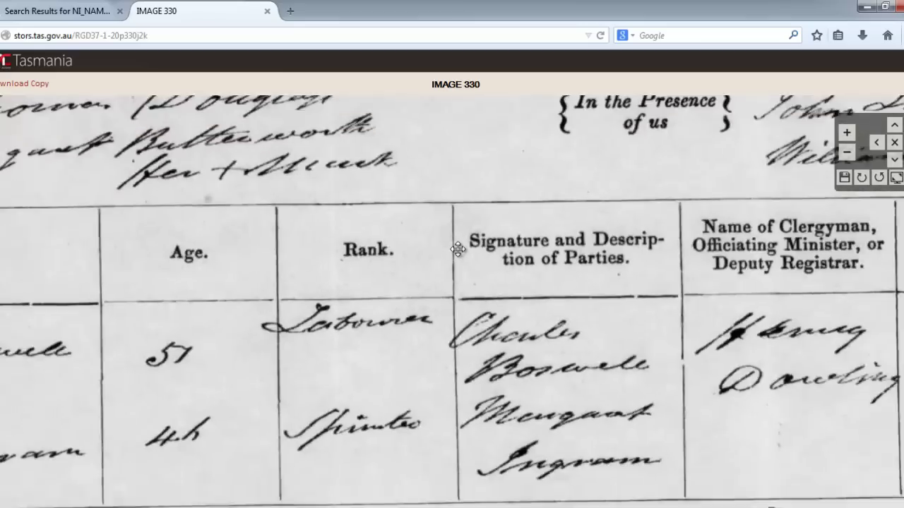
scroll(458, 249, "down", 5)
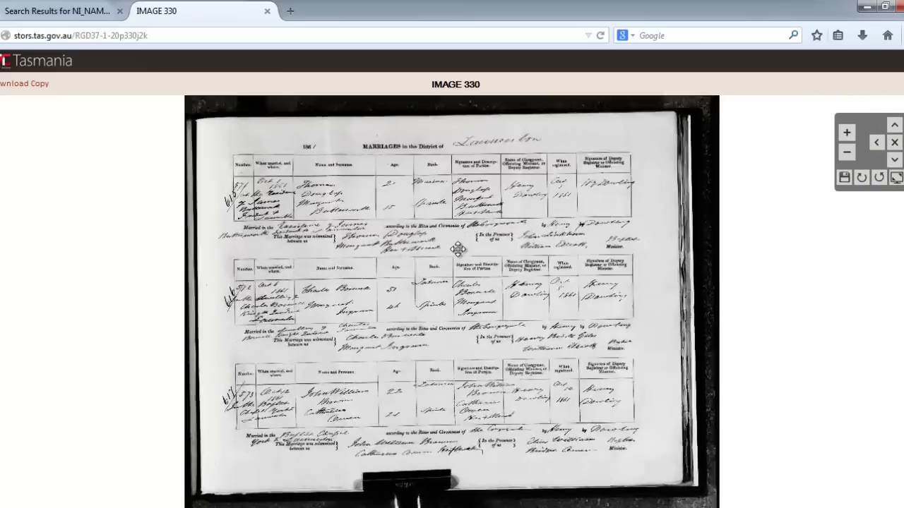
scroll(458, 248, "up", 2)
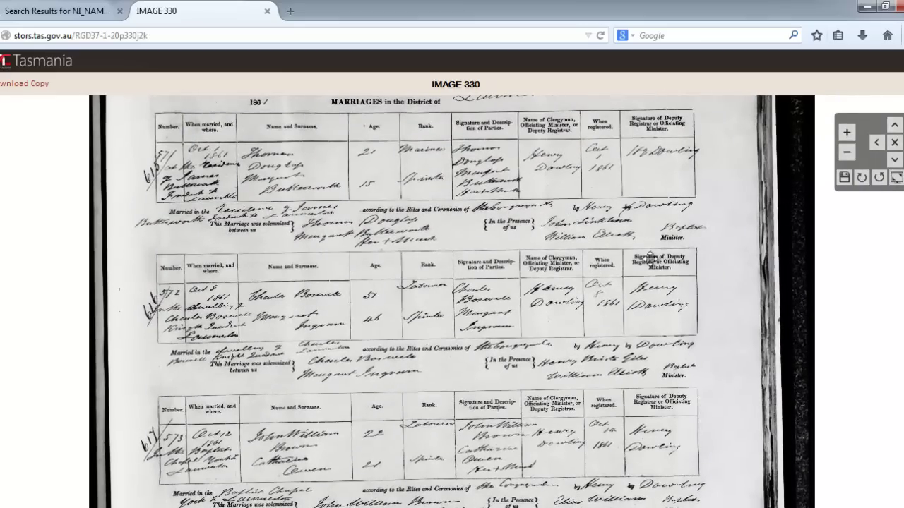
Step: Inspect the lower marriage entries across the enlarged register page, including the names, ages, ranks, signatures and registration details
left_click_drag(649, 259, 551, 234)
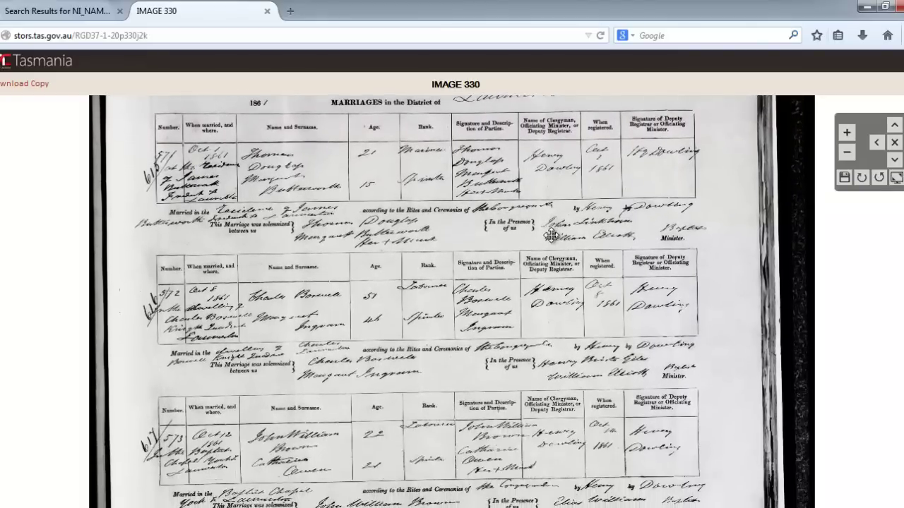
left_click(894, 127)
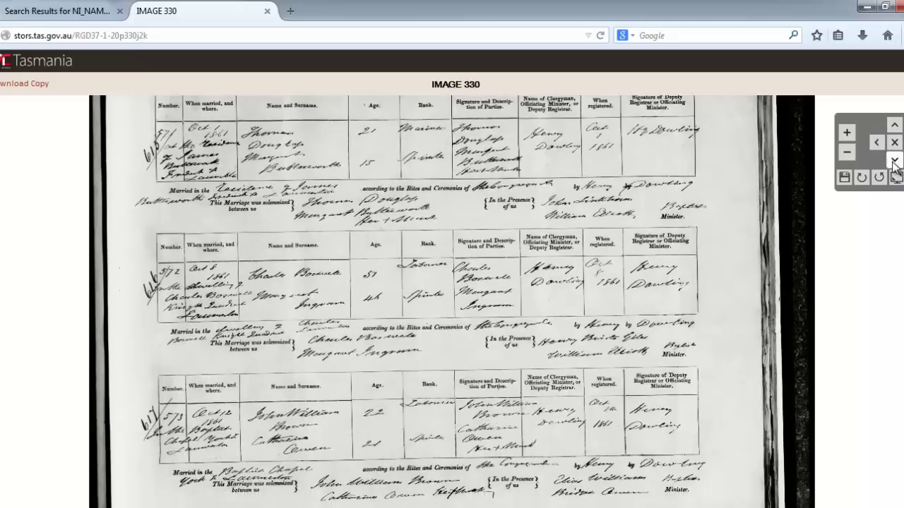
left_click(894, 162)
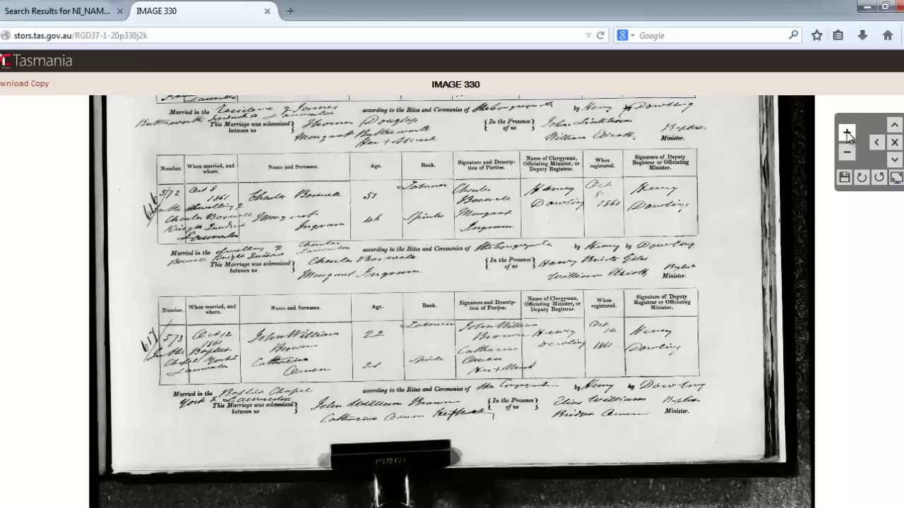
left_click(847, 132)
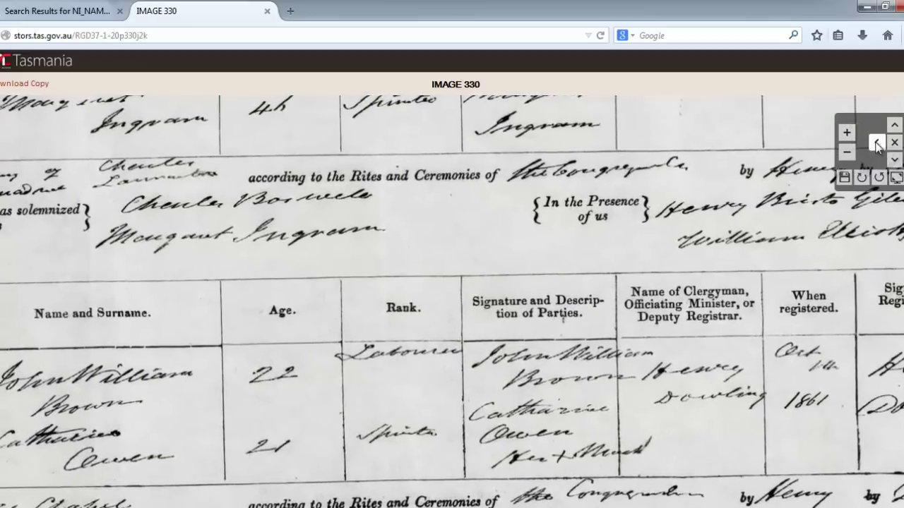
left_click(876, 143)
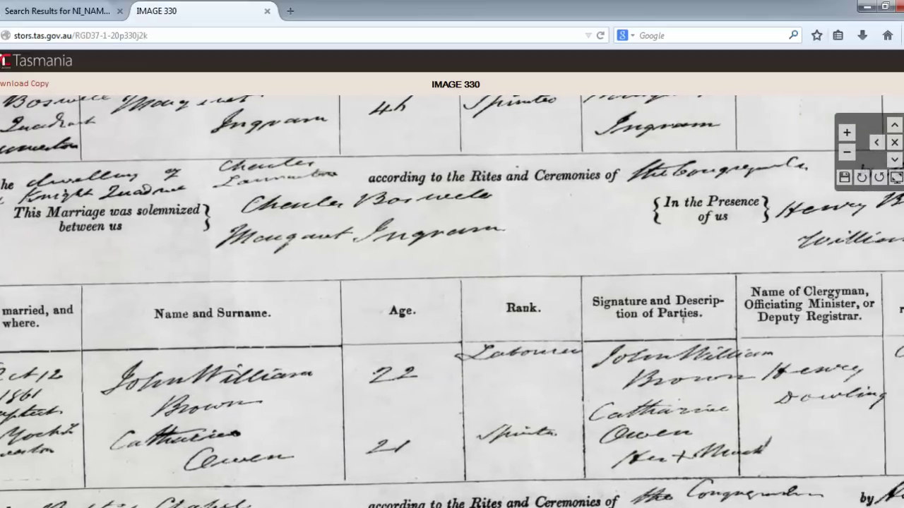
left_click(894, 142)
left_click(894, 142)
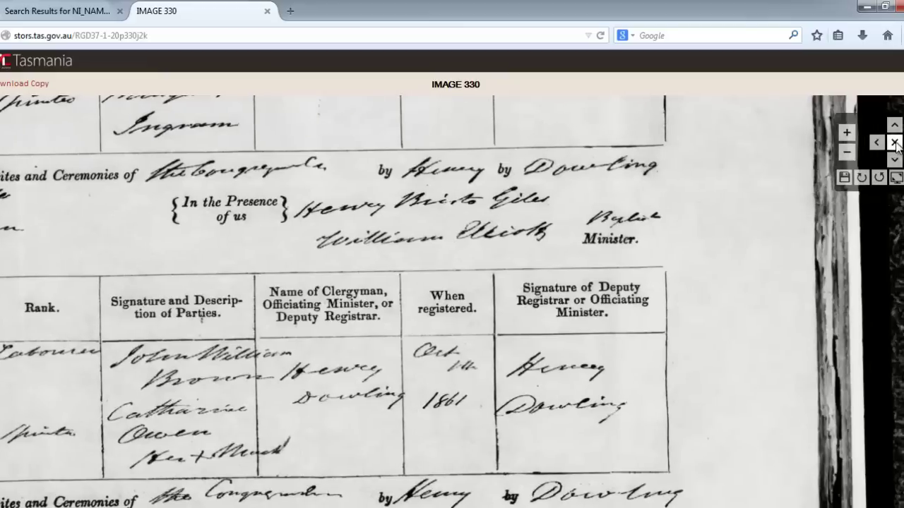
left_click(894, 142)
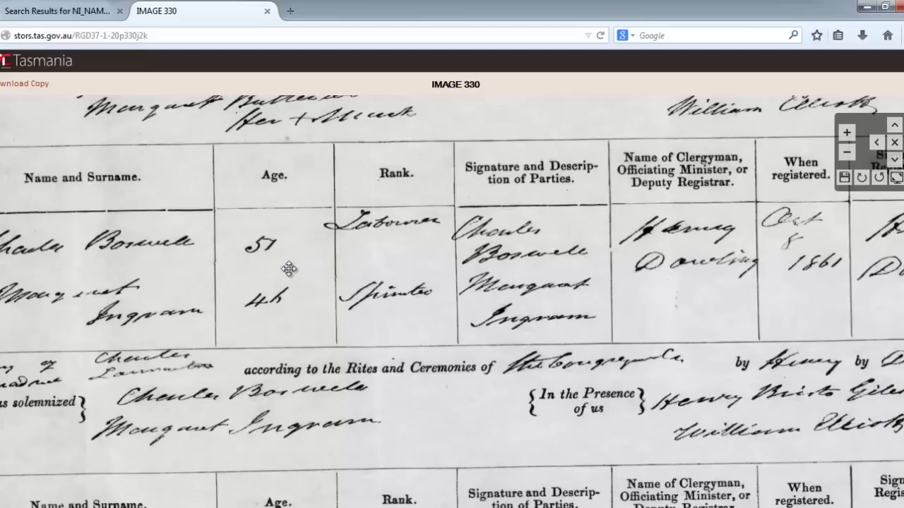
left_click_drag(290, 270, 641, 267)
scroll(477, 250, "down", 3)
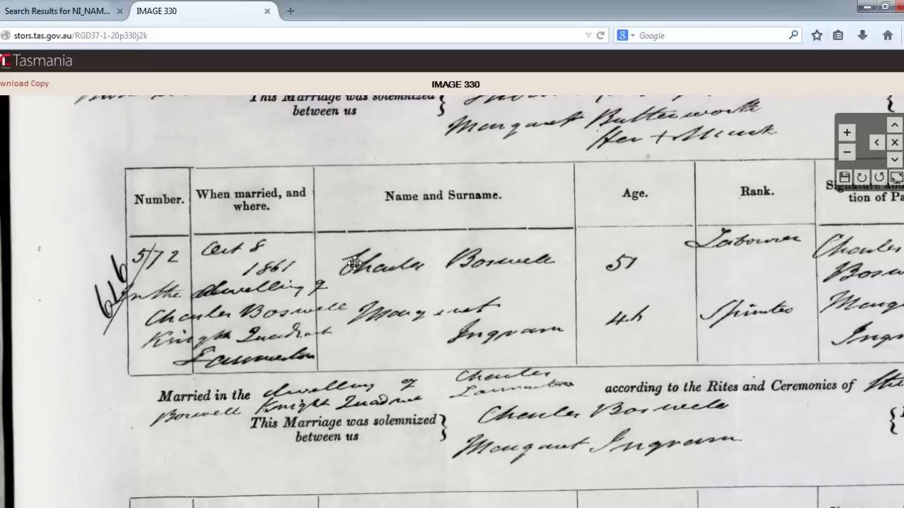
Step: Examine marriage entries 616 and 617 on the scanned register page, from names and ages to the registration details
scroll(475, 254, "up", 2)
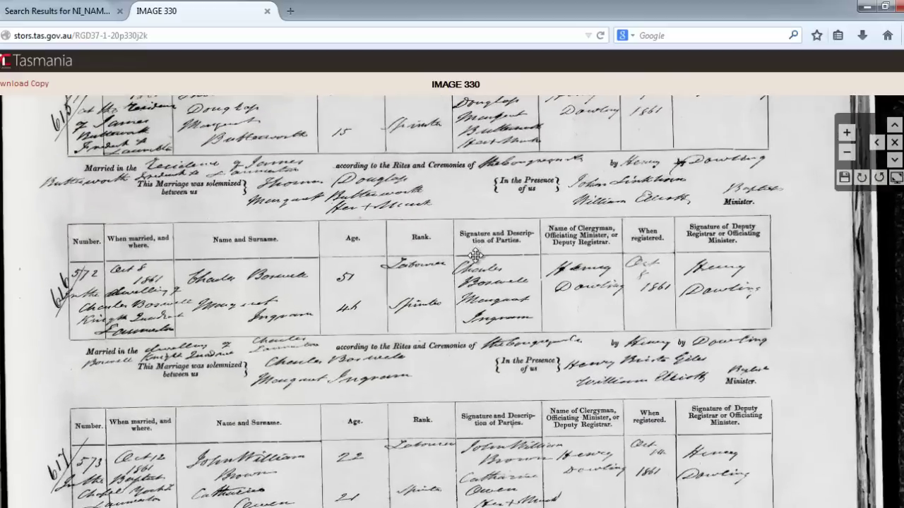
left_click(894, 161)
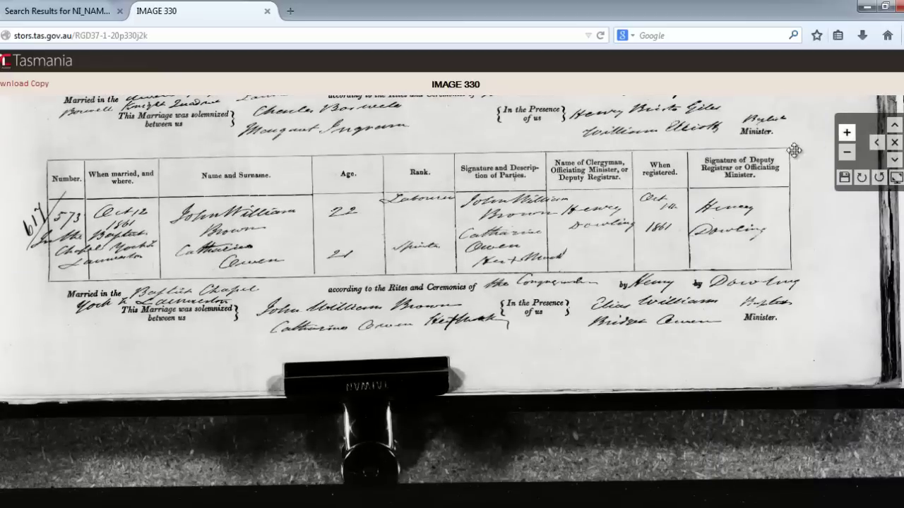
scroll(604, 240, "up", 2)
left_click_drag(318, 280, 417, 277)
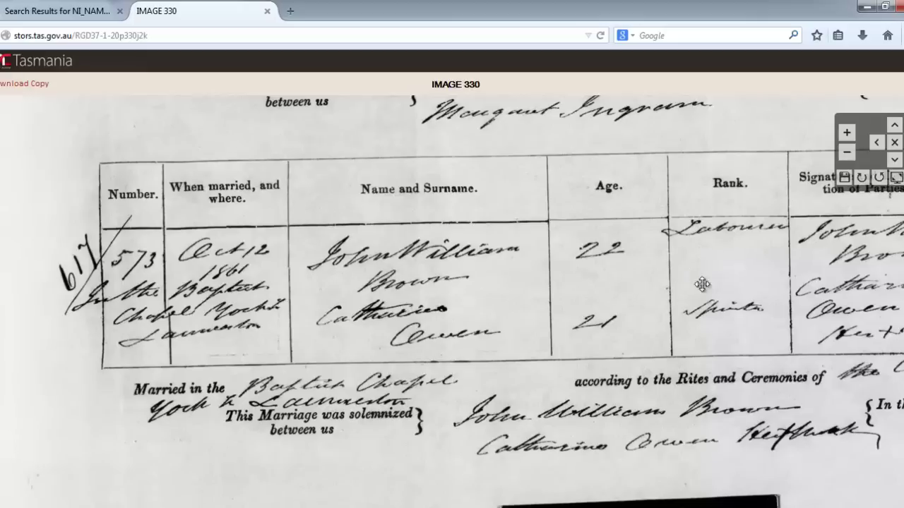
left_click_drag(775, 266, 375, 289)
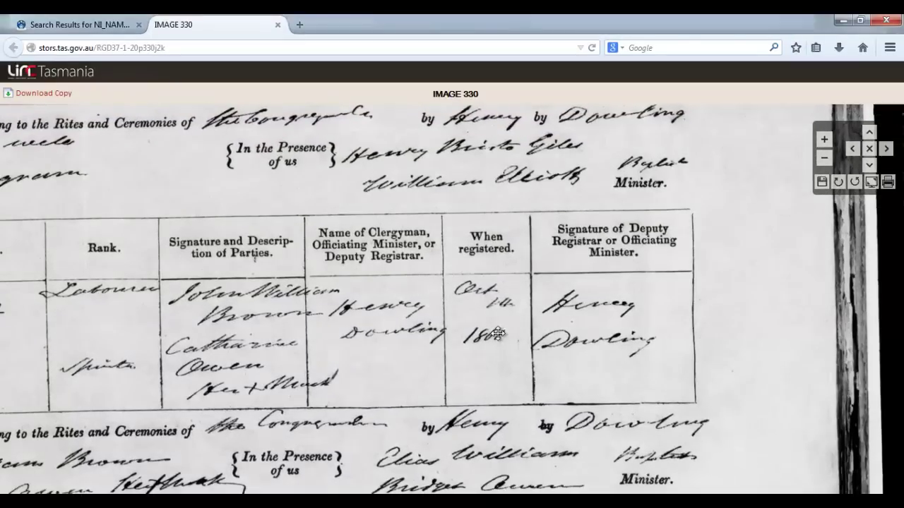
Step: Return to the marriage record's details, search the index for the spouse's name, and look over the results
left_click(78, 24)
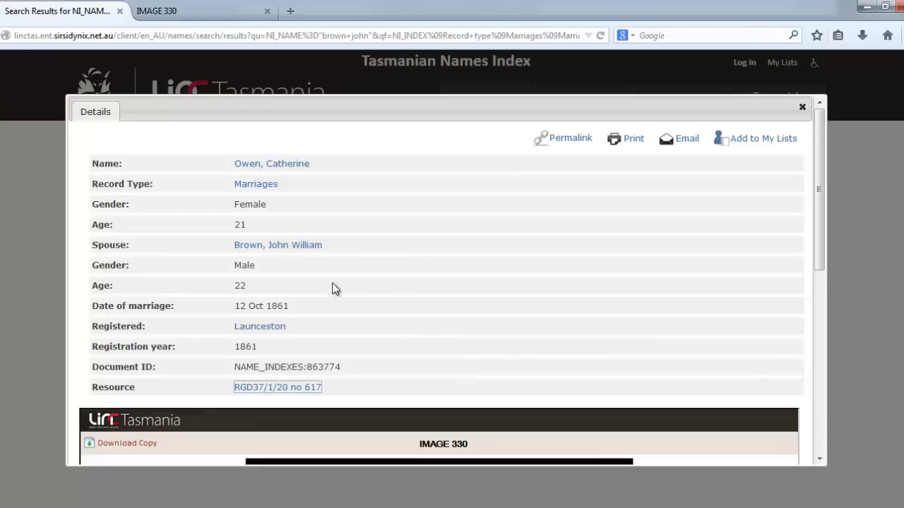
left_click(296, 247)
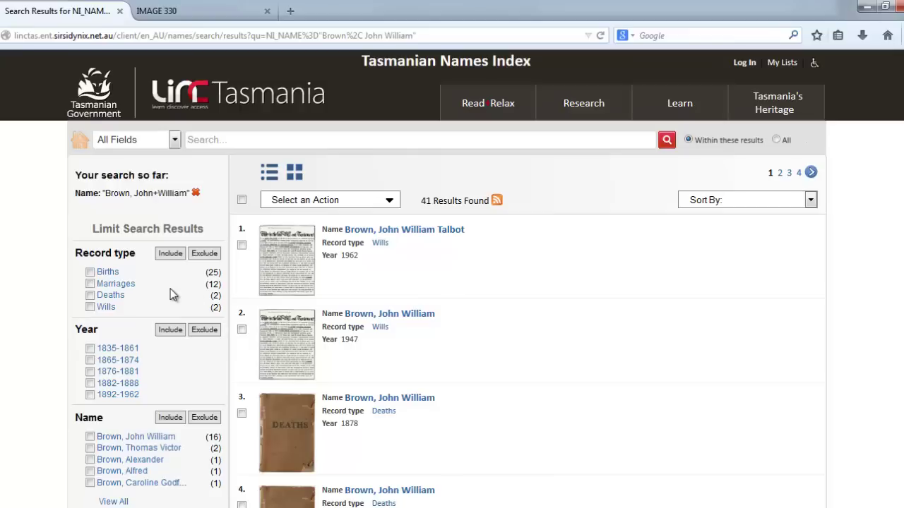
scroll(14, 295, "down", 2)
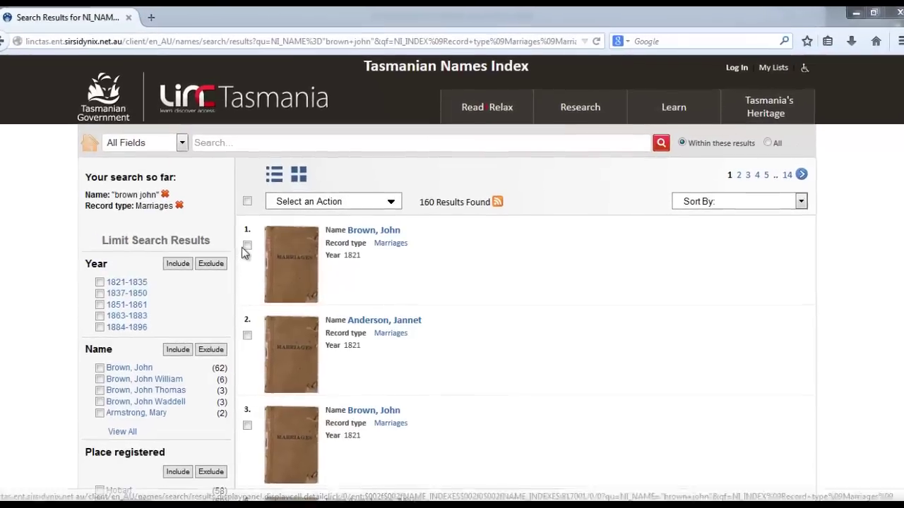
Step: Add the first two 1821 marriage results to My Lists and dismiss the confirmation
left_click(246, 245)
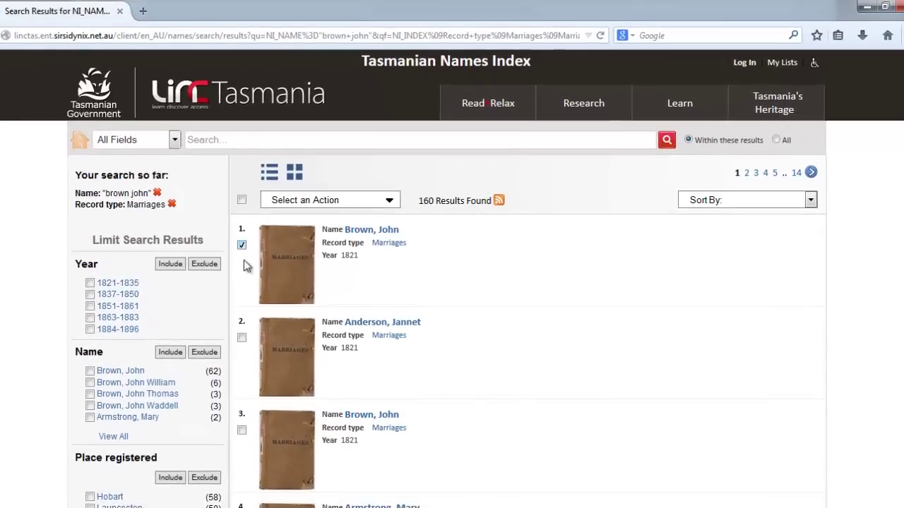
left_click(242, 338)
left_click(390, 203)
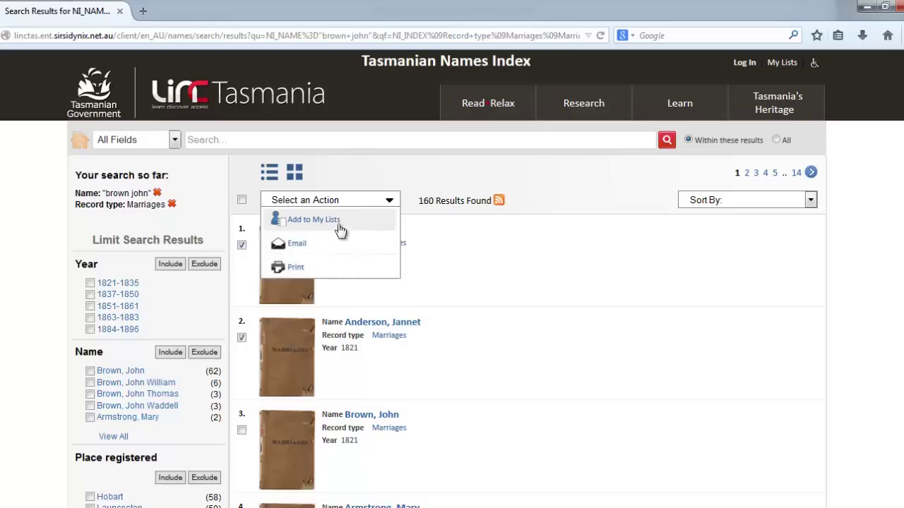
left_click(320, 220)
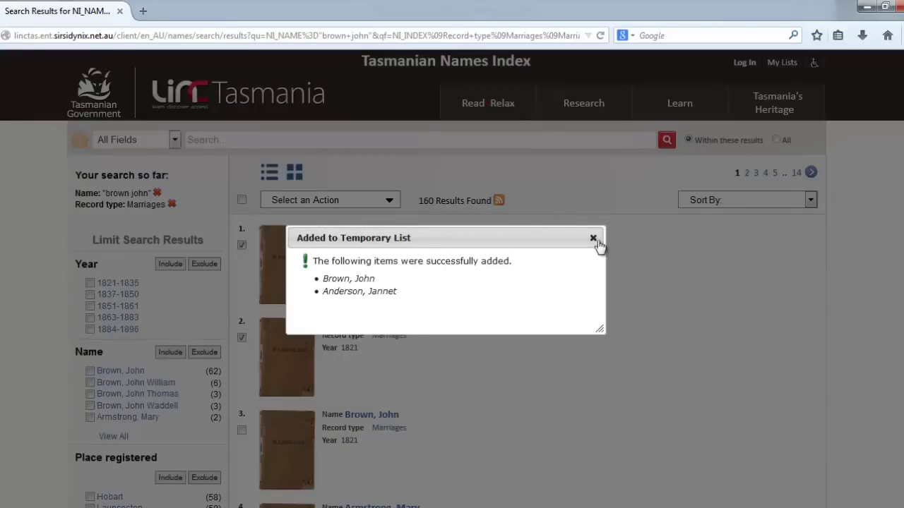
left_click(593, 238)
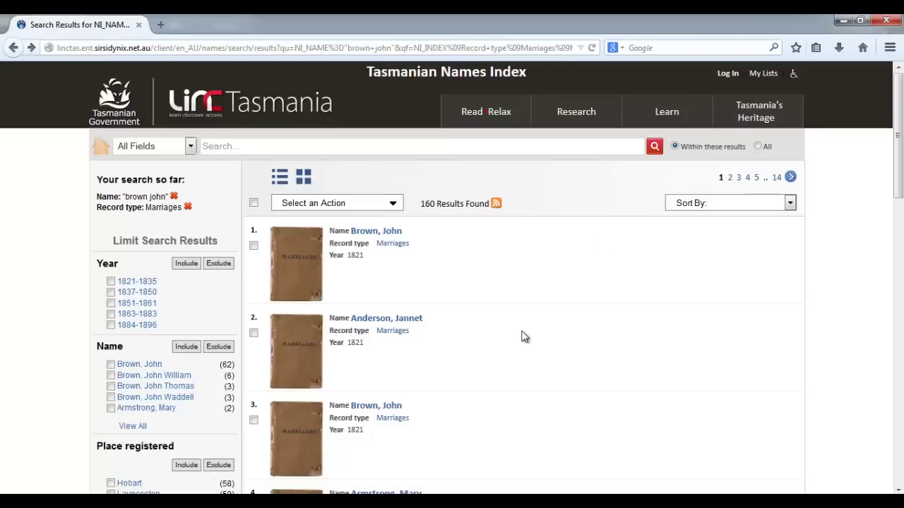
Step: View the temporary list, select all its items, and check which actions are available for them
left_click(764, 74)
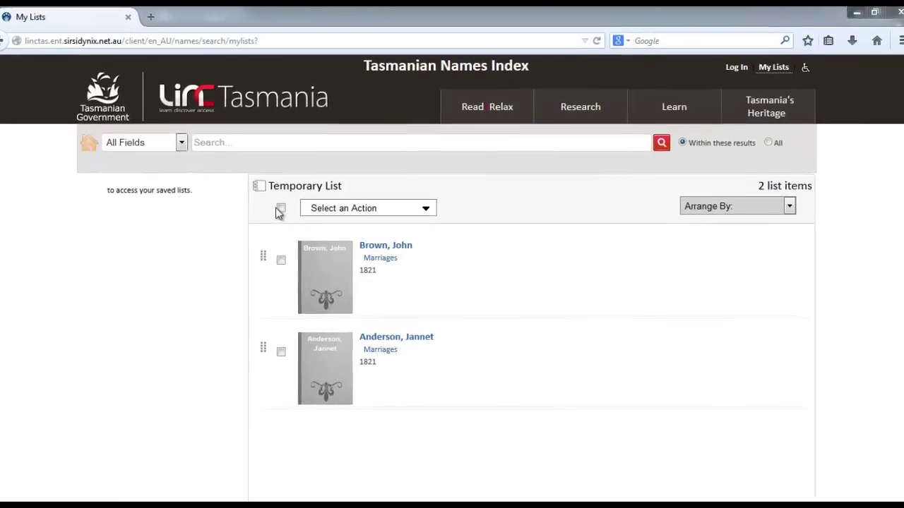
left_click(280, 210)
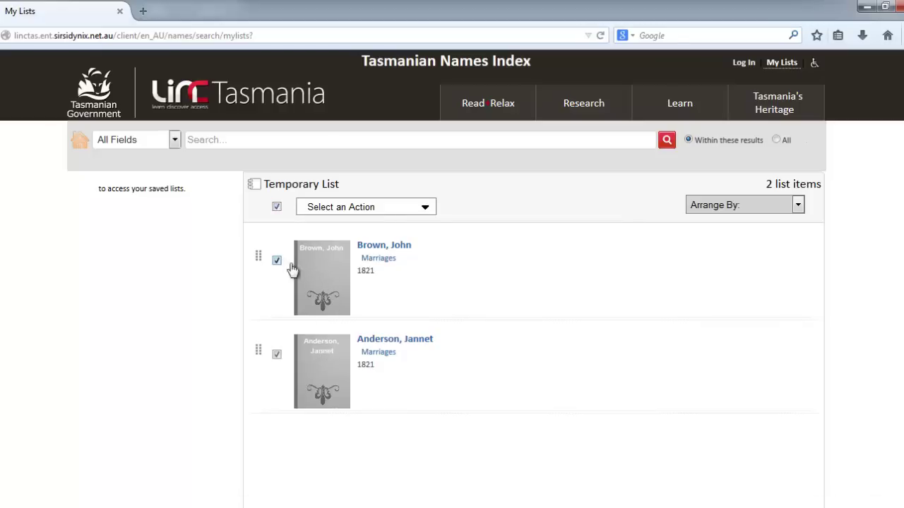
left_click(426, 209)
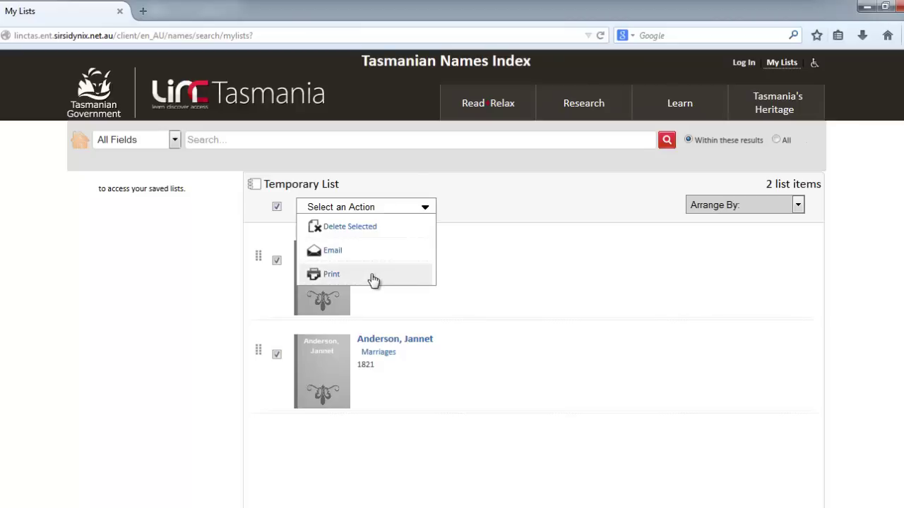
left_click(540, 308)
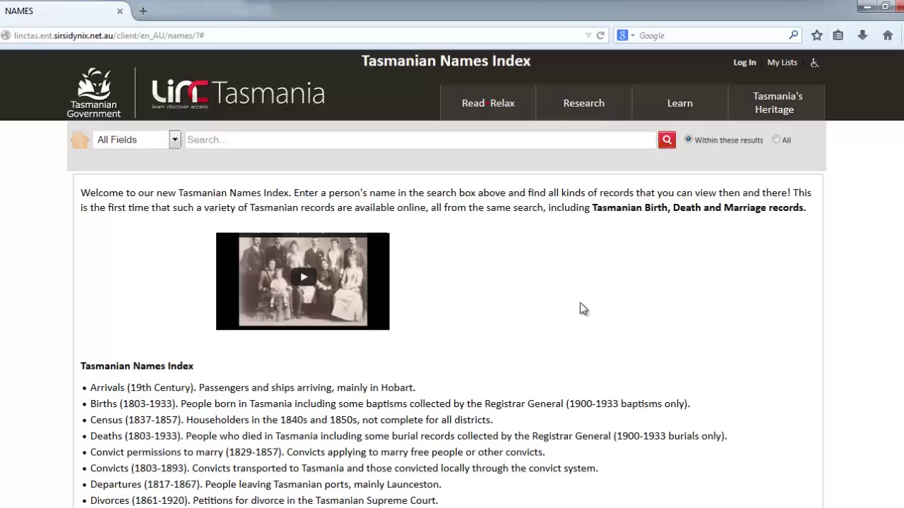
Step: Log in to the Tasmanian Names Index with the account username and password
left_click(744, 63)
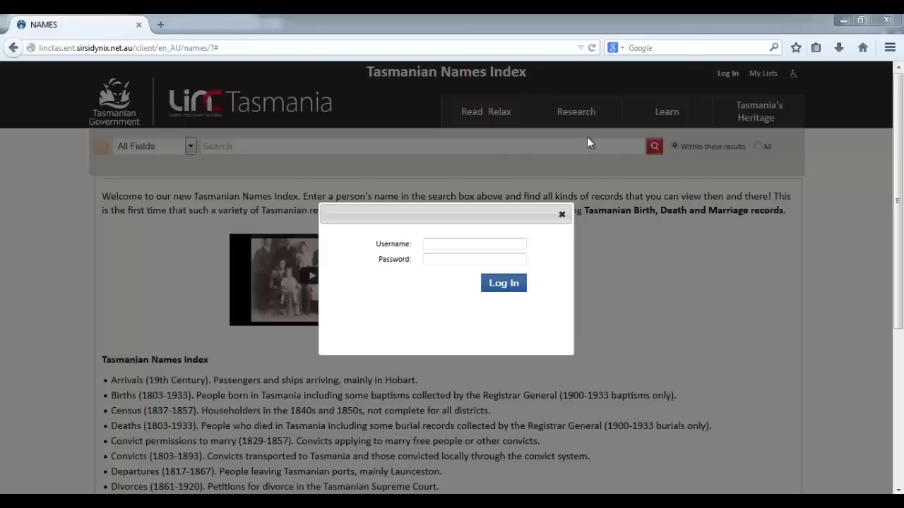
left_click(412, 245)
left_click(426, 261)
left_click(452, 244)
left_click(504, 284)
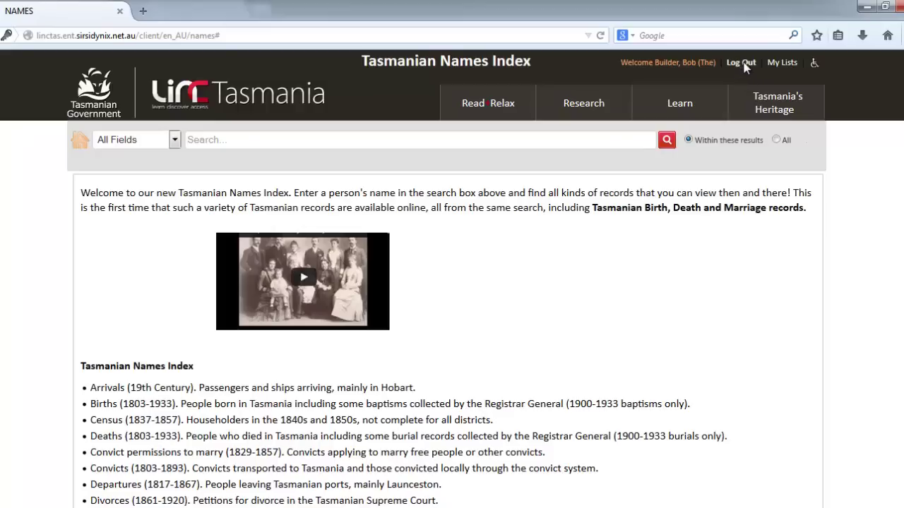
Step: Search all fields for the person's full name as a quoted phrase, surname first
left_click(175, 142)
left_click(114, 170)
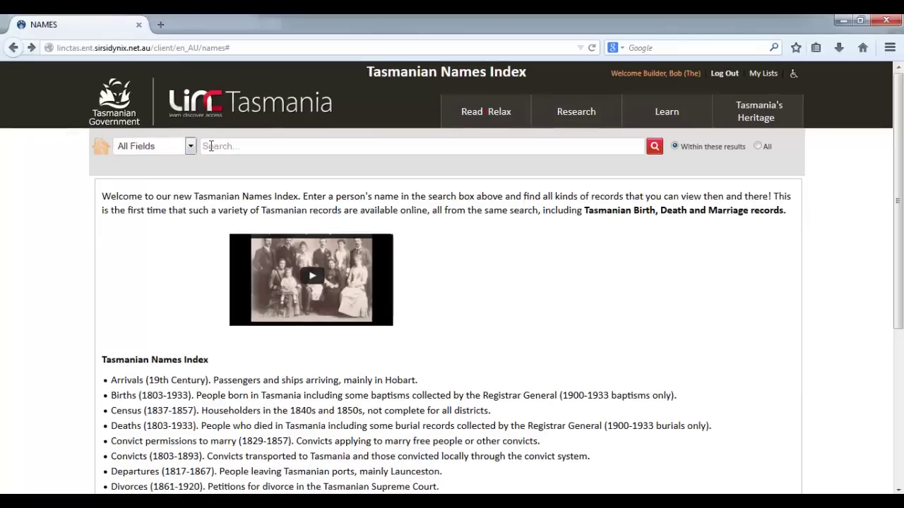
type("\"b")
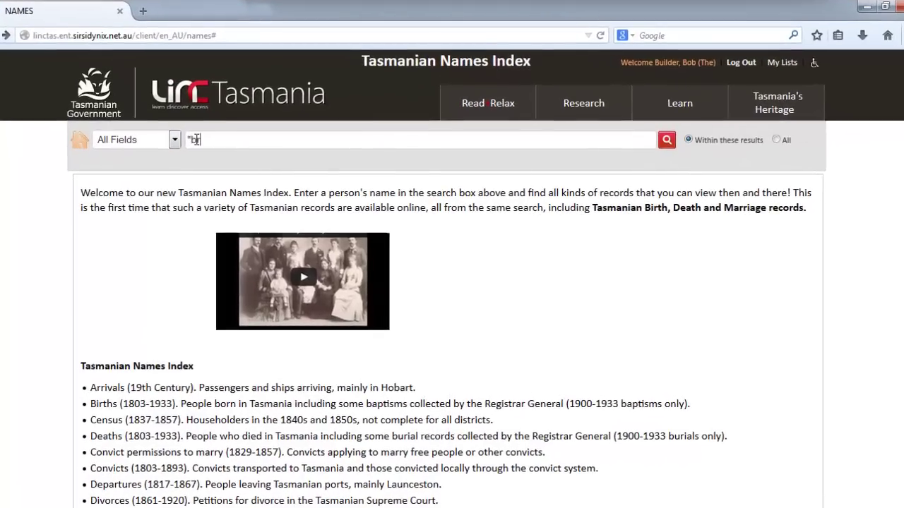
type("rown john\"")
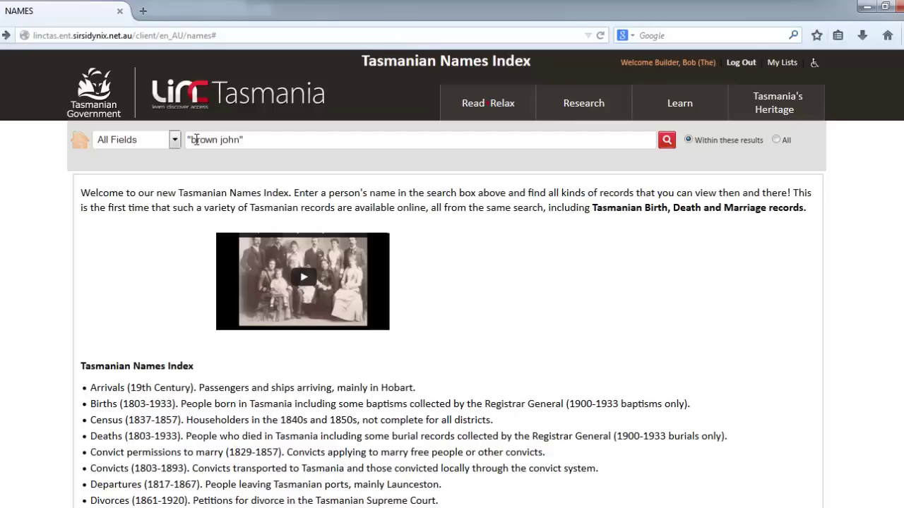
key("Return")
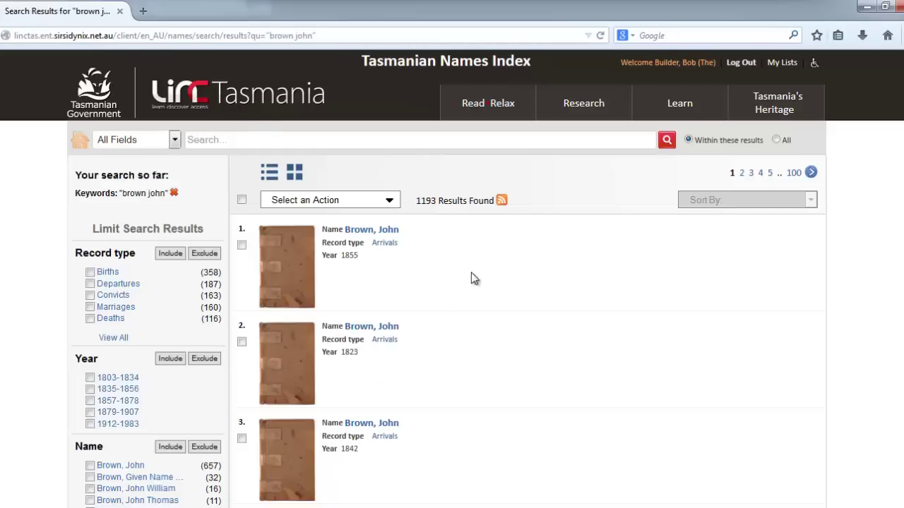
Step: Add the first two arrivals results, from 1855 and 1823, to My Lists and dismiss the confirmation
left_click(242, 246)
left_click(241, 341)
left_click(390, 203)
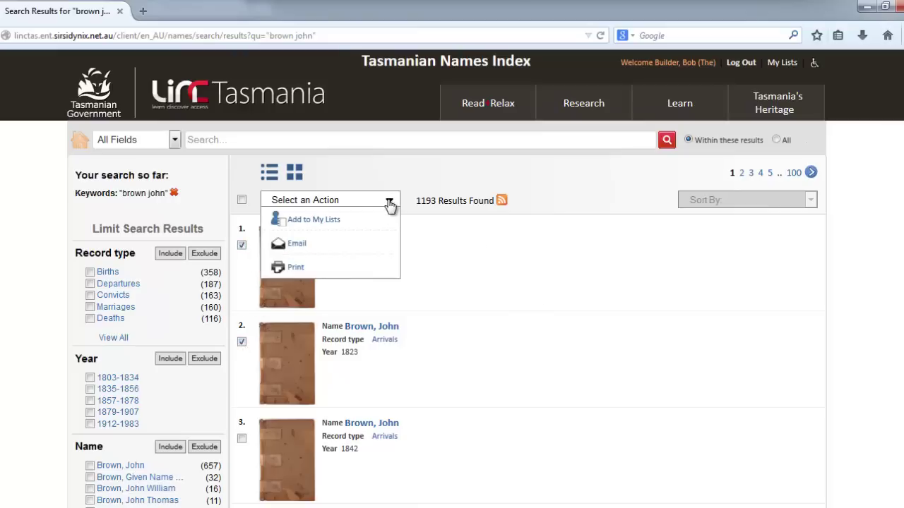
left_click(319, 223)
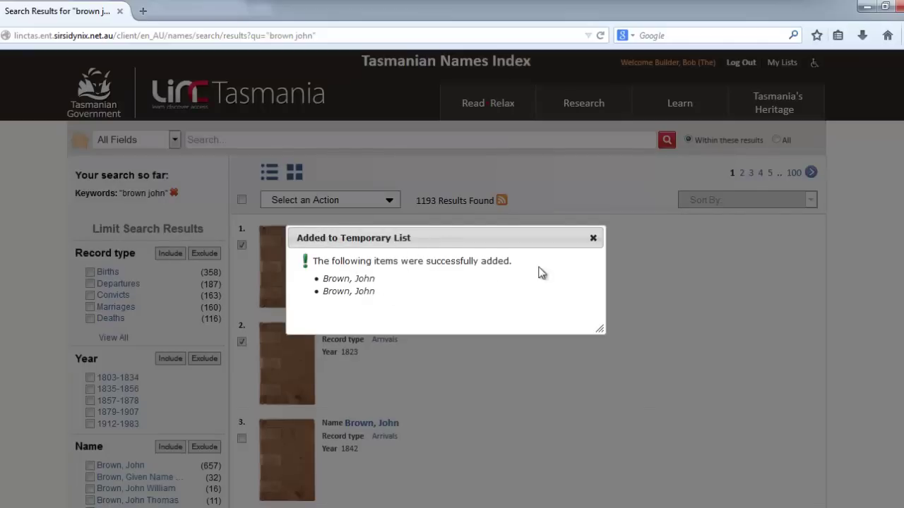
left_click(594, 238)
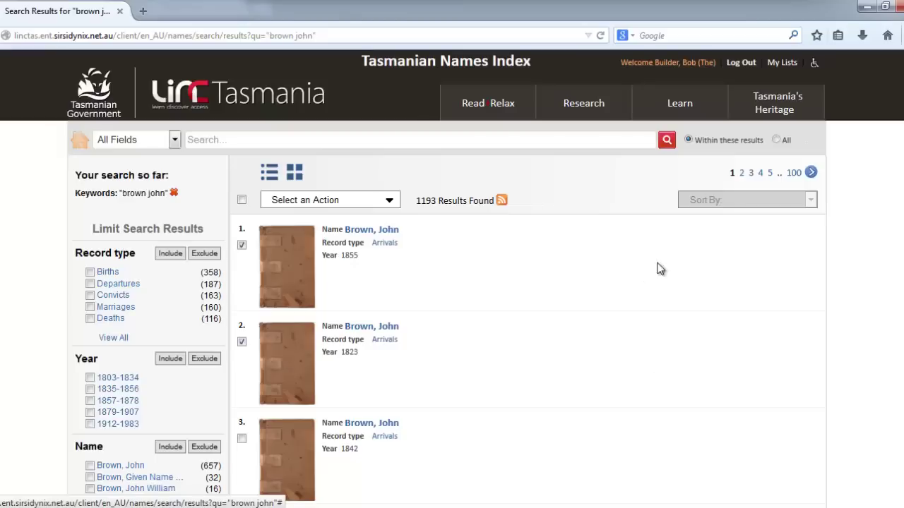
Step: Open My Lists and save the temporary list under the searched person's name, given name first
left_click(782, 62)
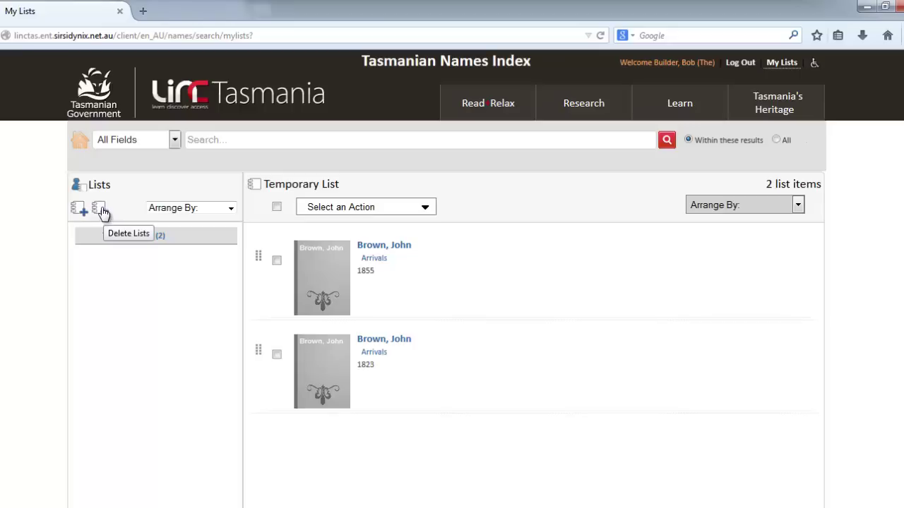
left_click(426, 208)
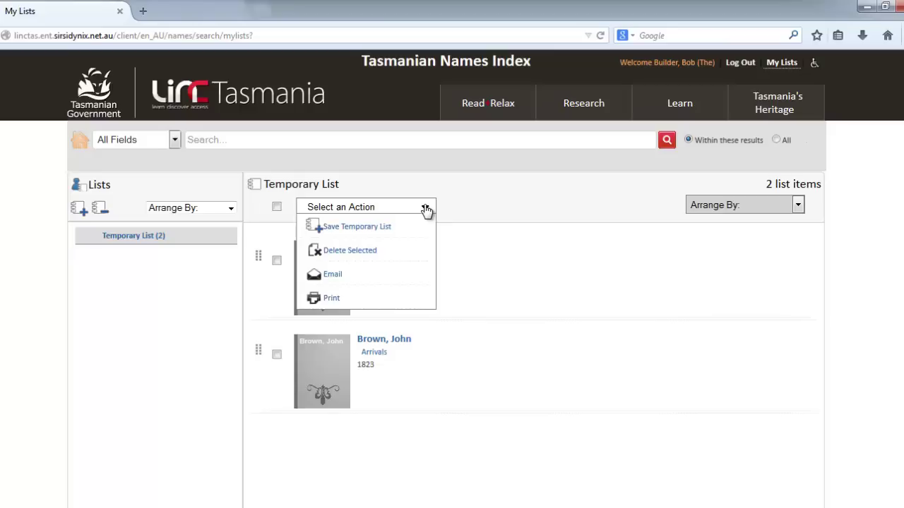
left_click(366, 230)
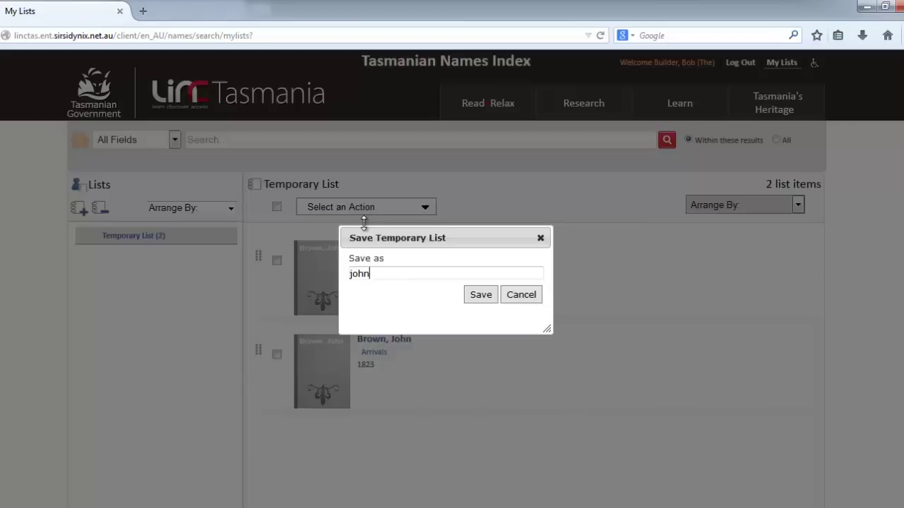
left_click(459, 273)
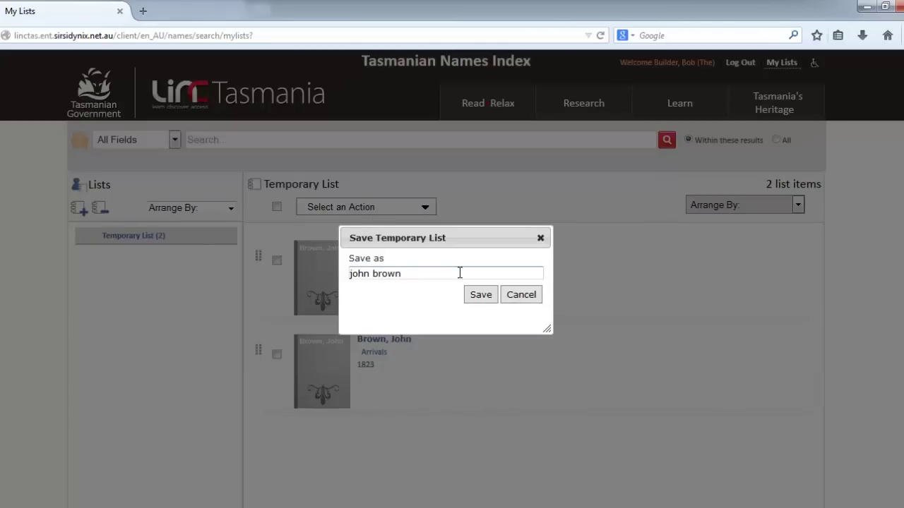
left_click(488, 296)
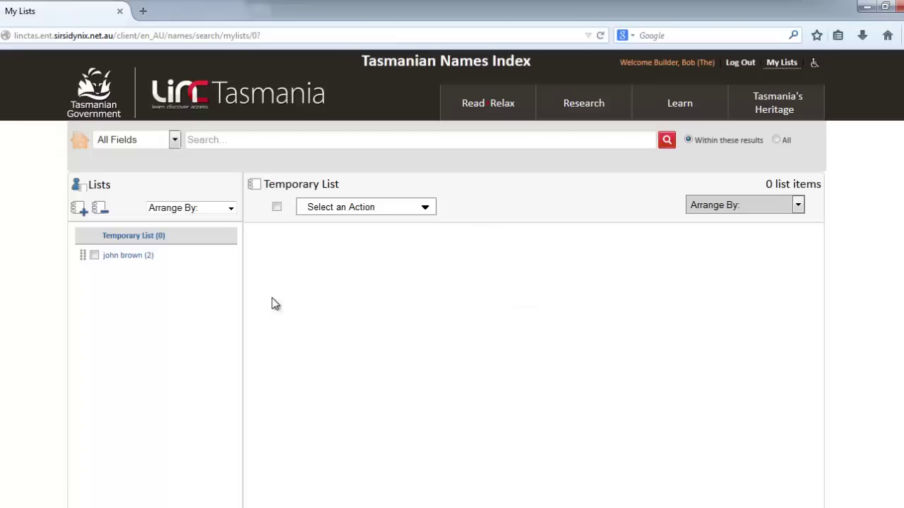
Step: View the contents of the newly saved list and delete that list
left_click(125, 257)
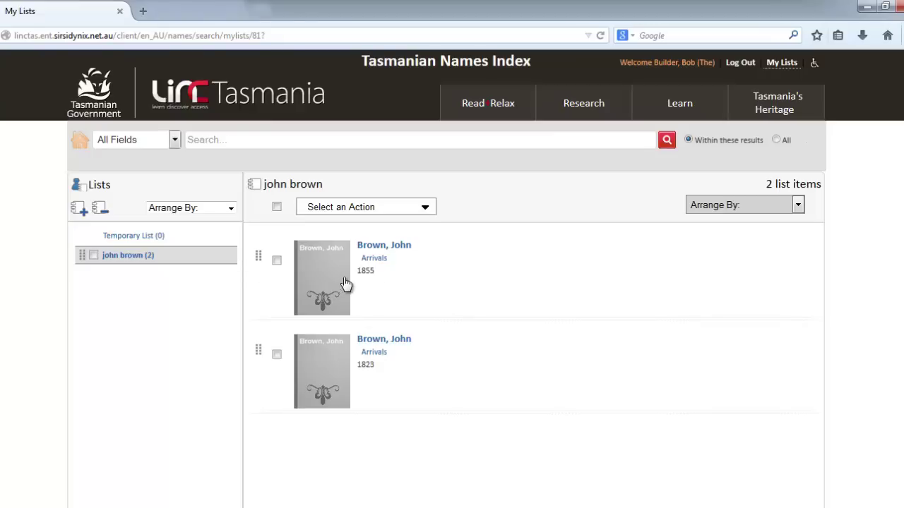
left_click(94, 256)
left_click(99, 209)
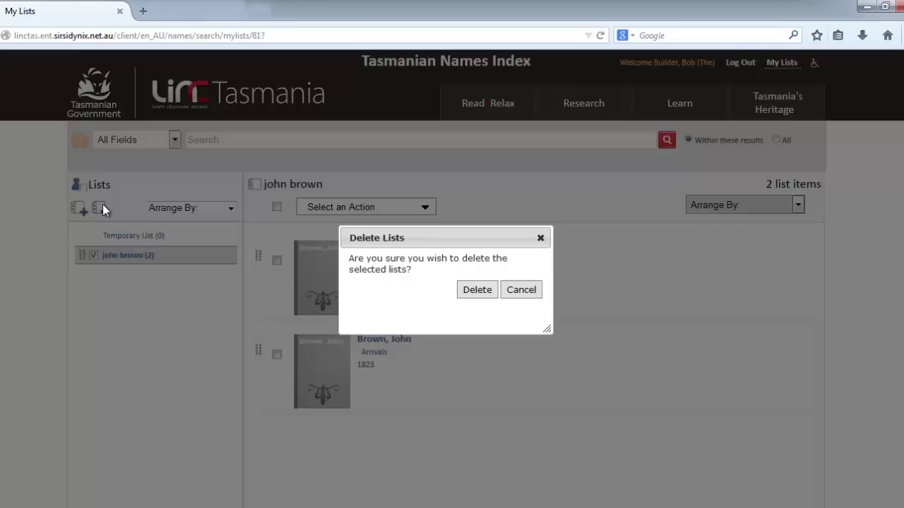
left_click(476, 291)
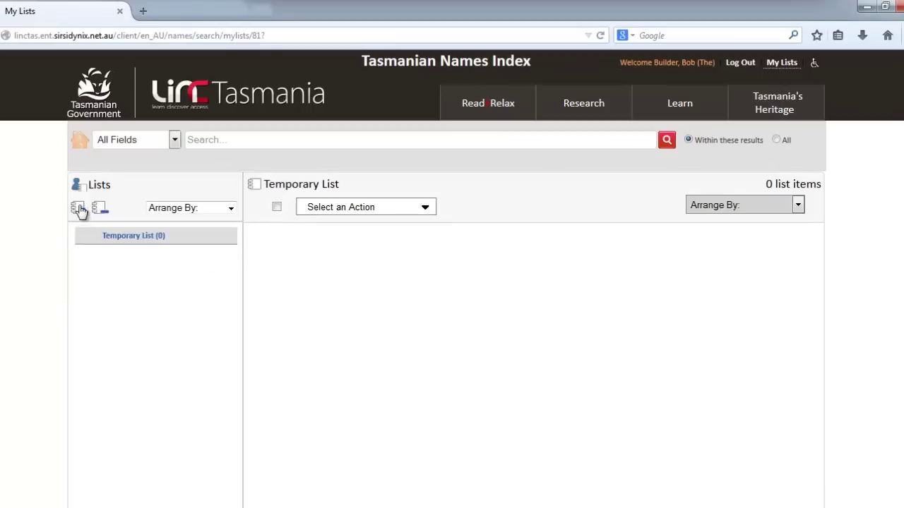
Step: Create a new empty list named after a second person, given name first
left_click(78, 210)
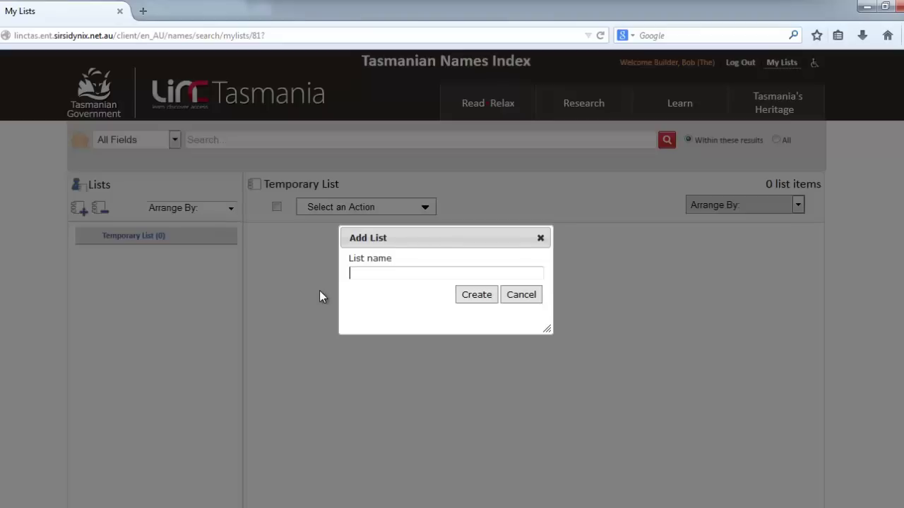
type("john smith")
left_click(470, 300)
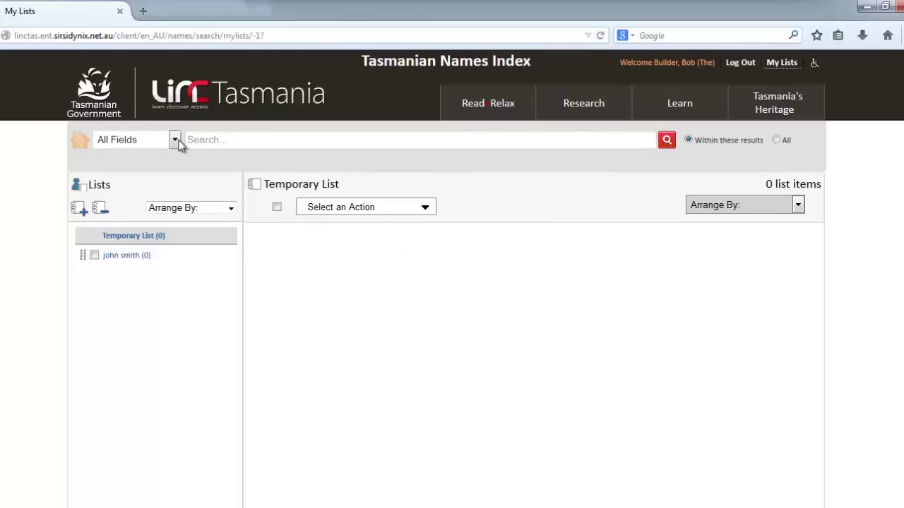
Step: Search the index by Name for the second person's full name, surname first and in quotation marks
left_click(174, 140)
left_click(109, 166)
type("\"smith john")
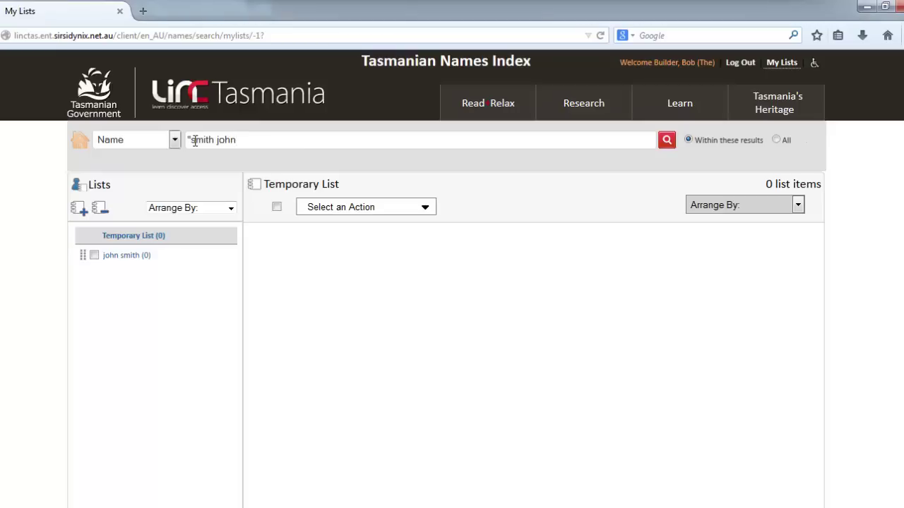
key("Return")
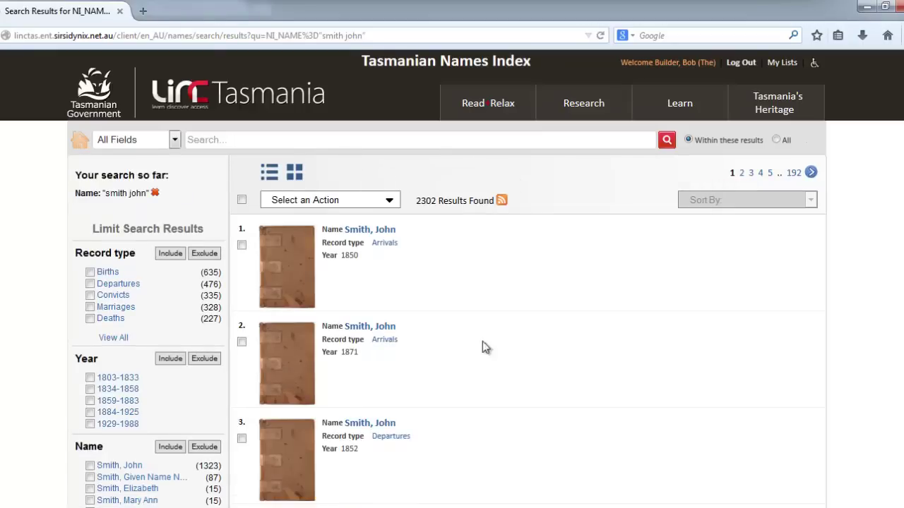
Step: Select all results on the first page, add them to the saved list named after the second person, and dismiss the confirmation
left_click(242, 200)
scroll(528, 373, "down", 5)
scroll(527, 375, "up", 5)
left_click(388, 202)
left_click(333, 221)
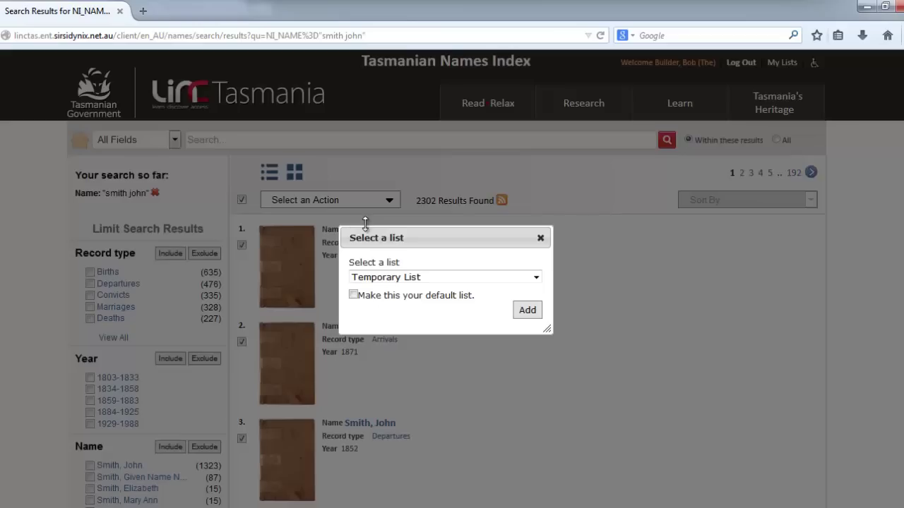
left_click(536, 278)
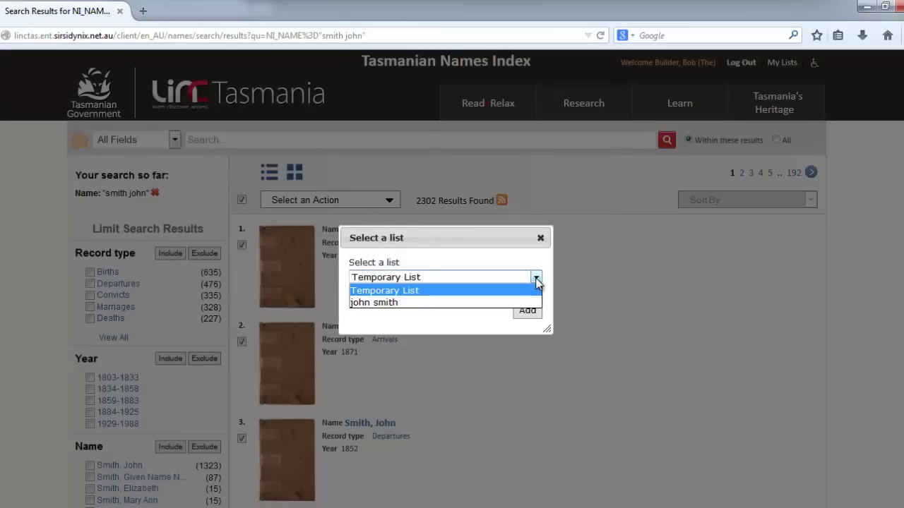
left_click(370, 303)
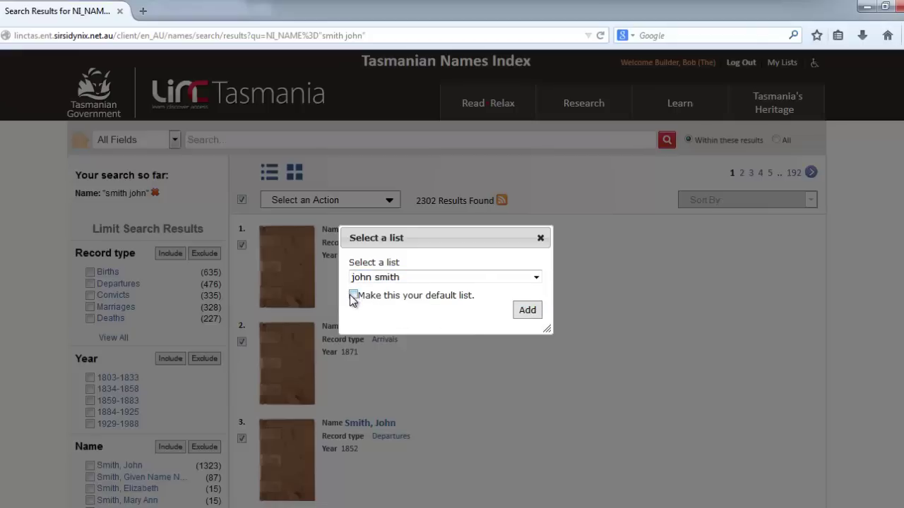
left_click(528, 312)
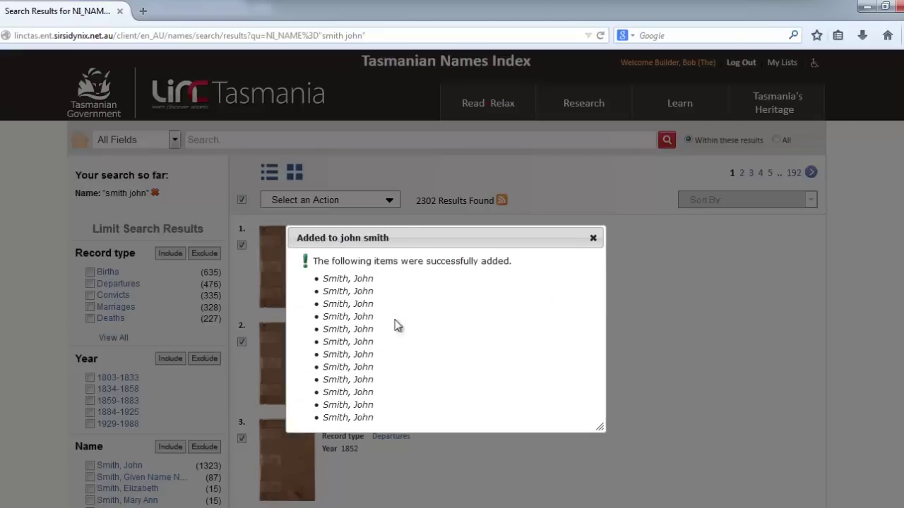
scroll(381, 286, "down", 5)
scroll(369, 251, "up", 4)
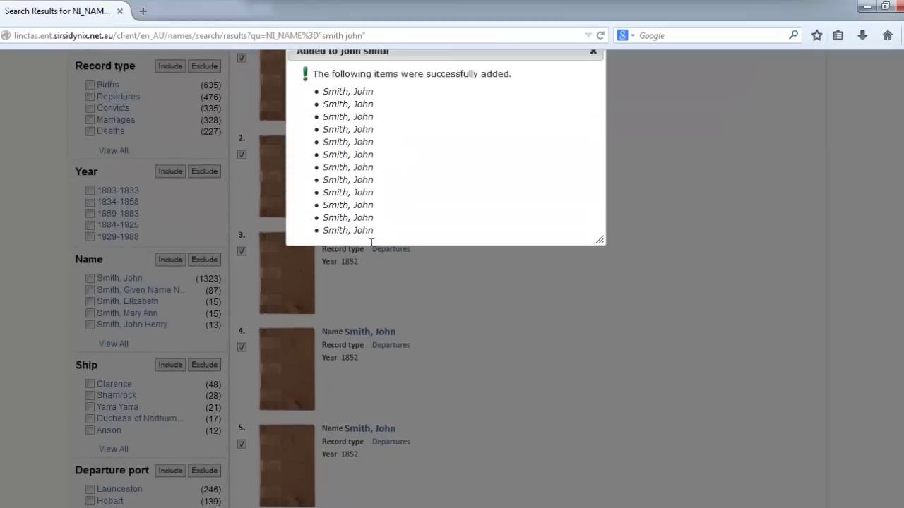
left_click(593, 162)
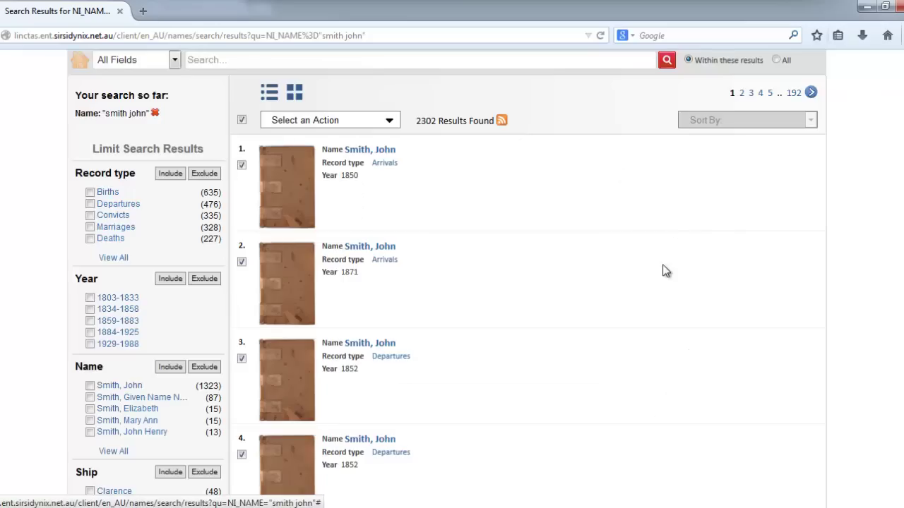
Step: Review the contents of the second person's saved list in My Lists, then log out of the account
scroll(617, 260, "up", 2)
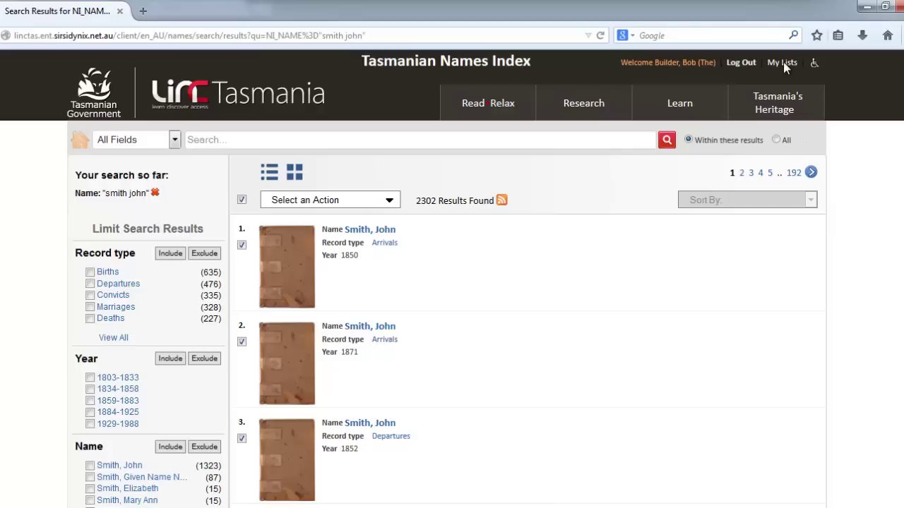
left_click(783, 62)
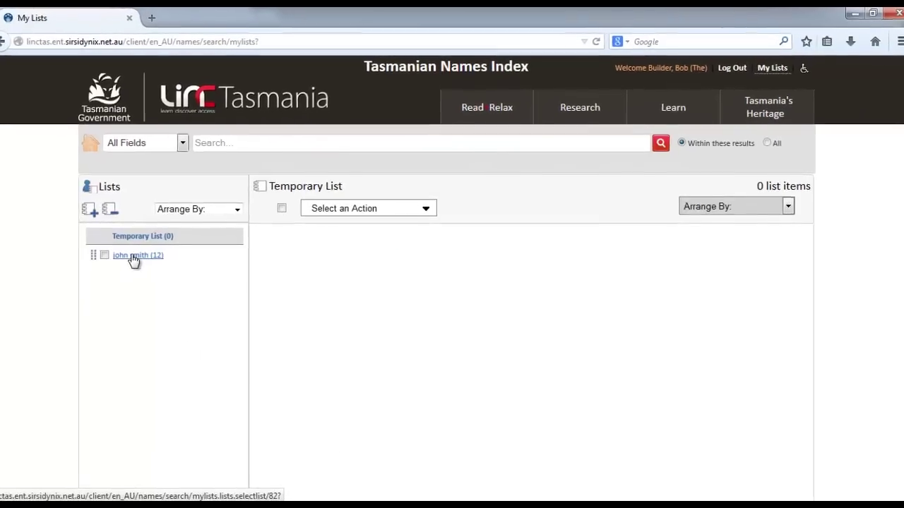
left_click(125, 256)
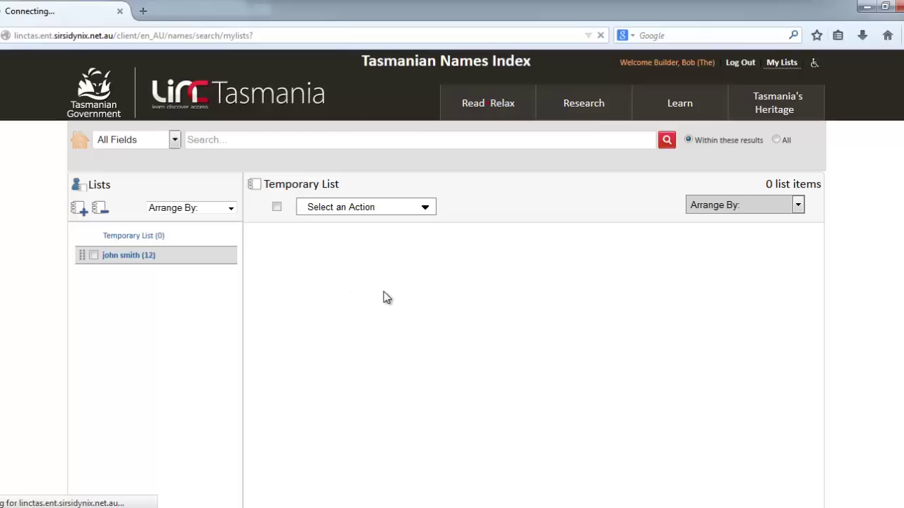
scroll(500, 314, "down", 1)
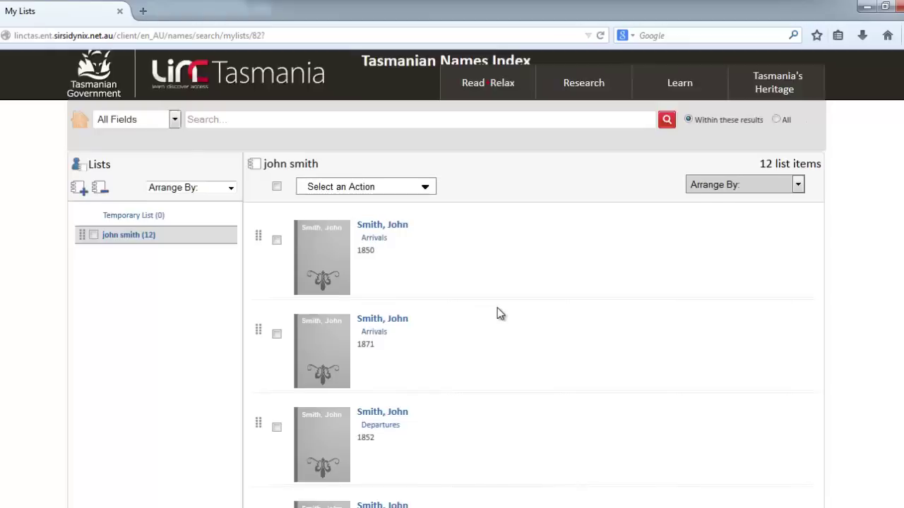
scroll(492, 311, "down", 5)
scroll(492, 311, "up", 6)
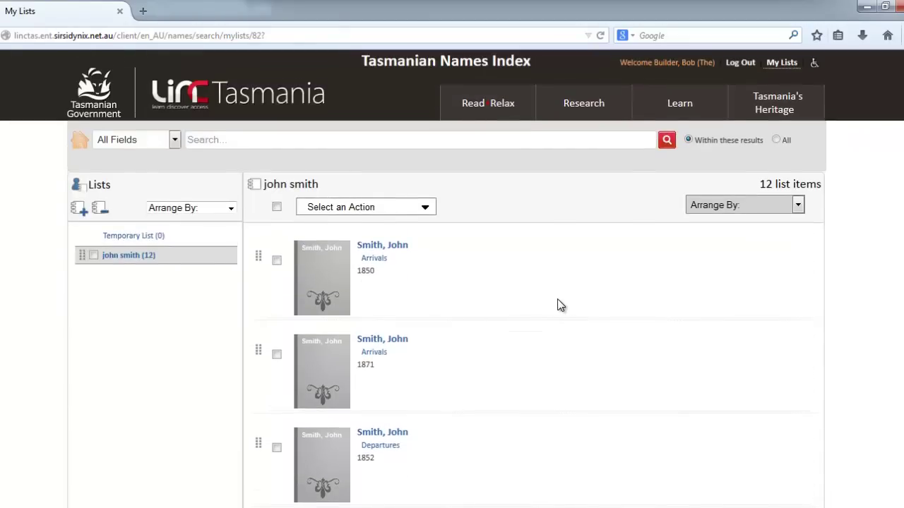
left_click(738, 64)
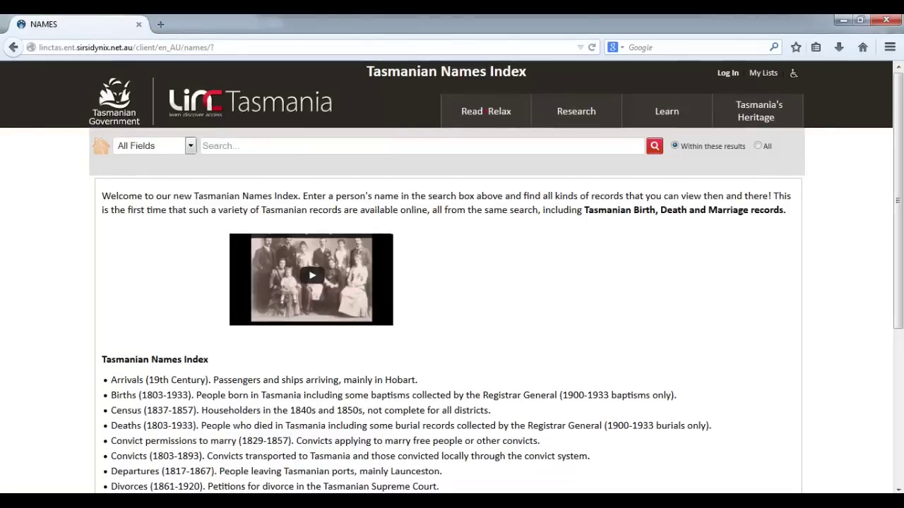